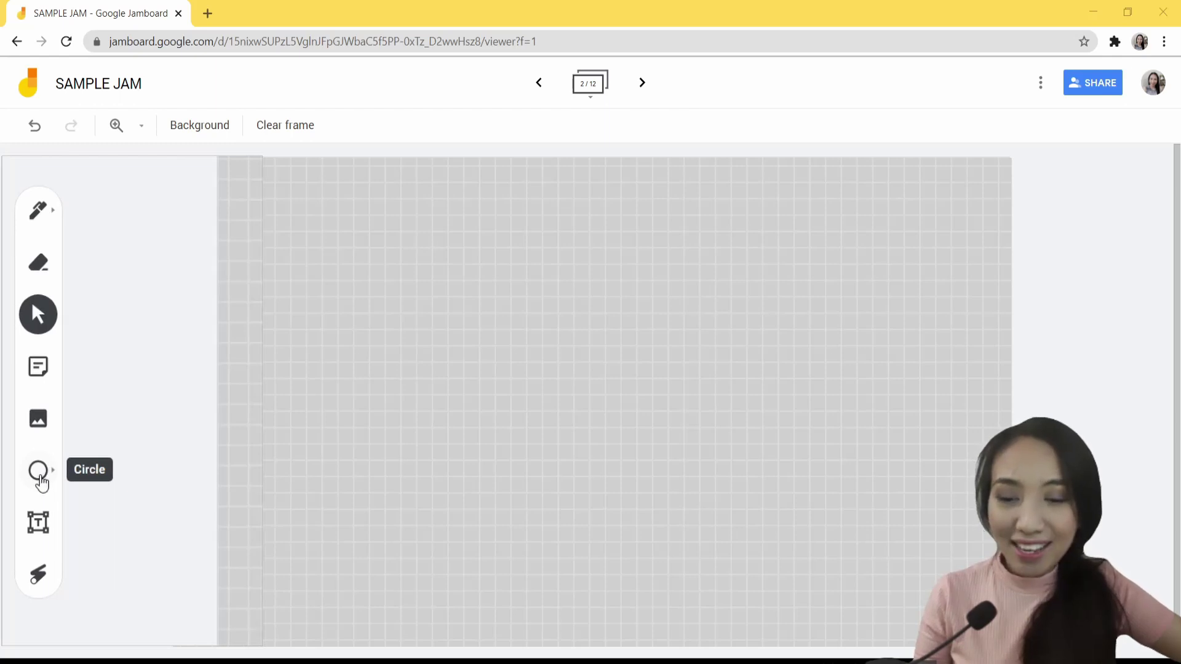
Place a circle on frame 2 and enlarge it slightly
{"action": "left_click", "coordinate": [41, 483]}
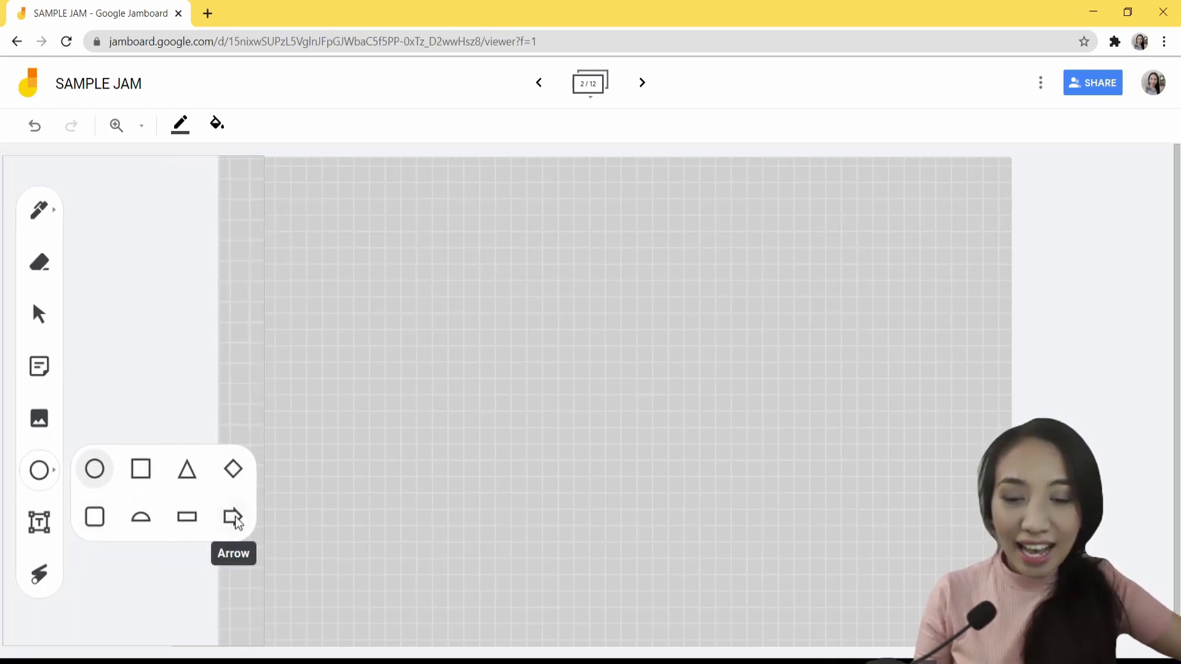
{"action": "left_click", "coordinate": [75, 466]}
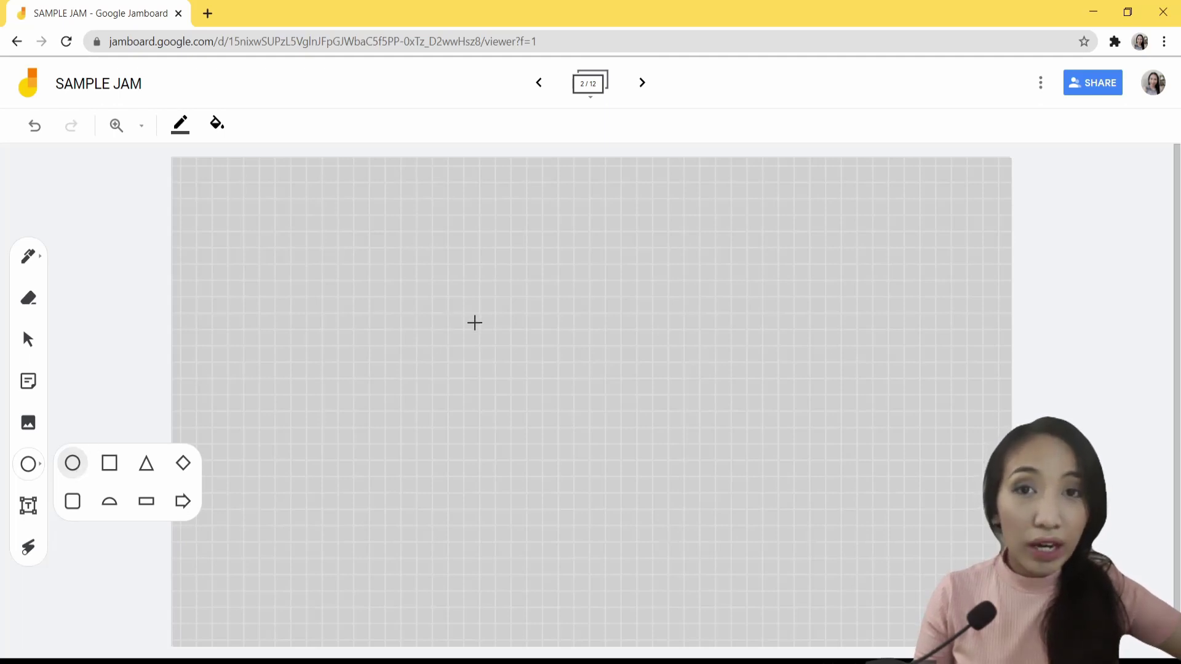
{"action": "left_click", "coordinate": [459, 306]}
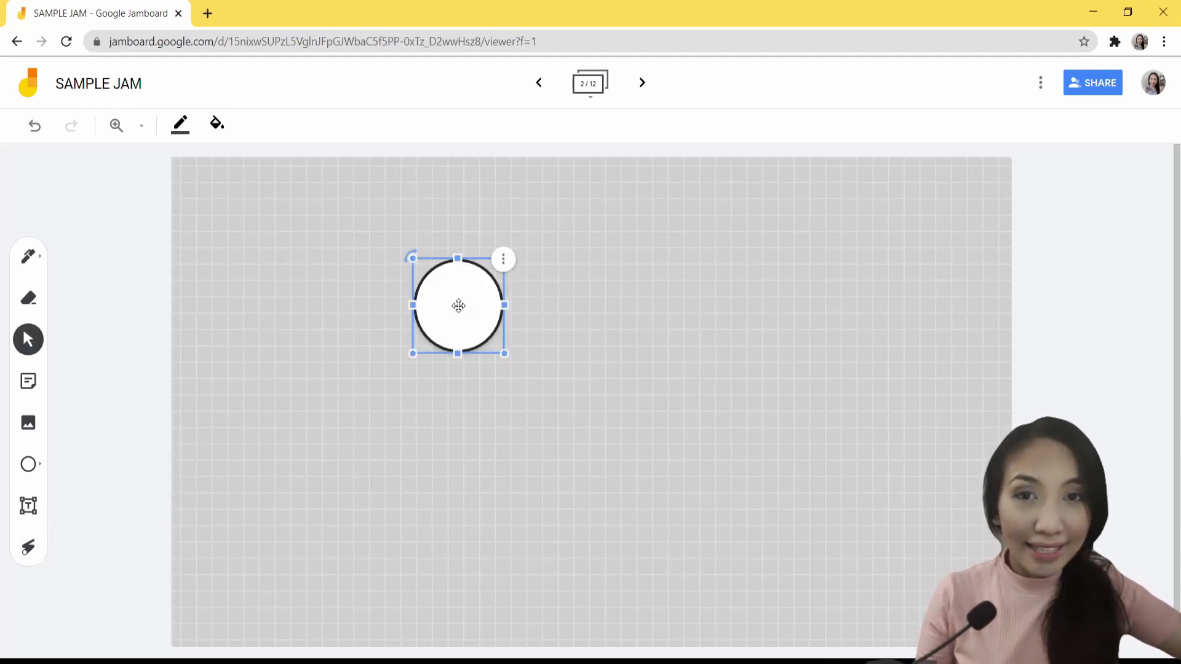
{"action": "mouse_move", "coordinate": [506, 353]}
{"action": "left_mouse_down"}
{"action": "mouse_move", "coordinate": [601, 453]}
{"action": "mouse_move", "coordinate": [509, 359]}
{"action": "left_mouse_up"}
{"action": "left_click_drag", "start_coordinate": [412, 359], "coordinate": [382, 389]}
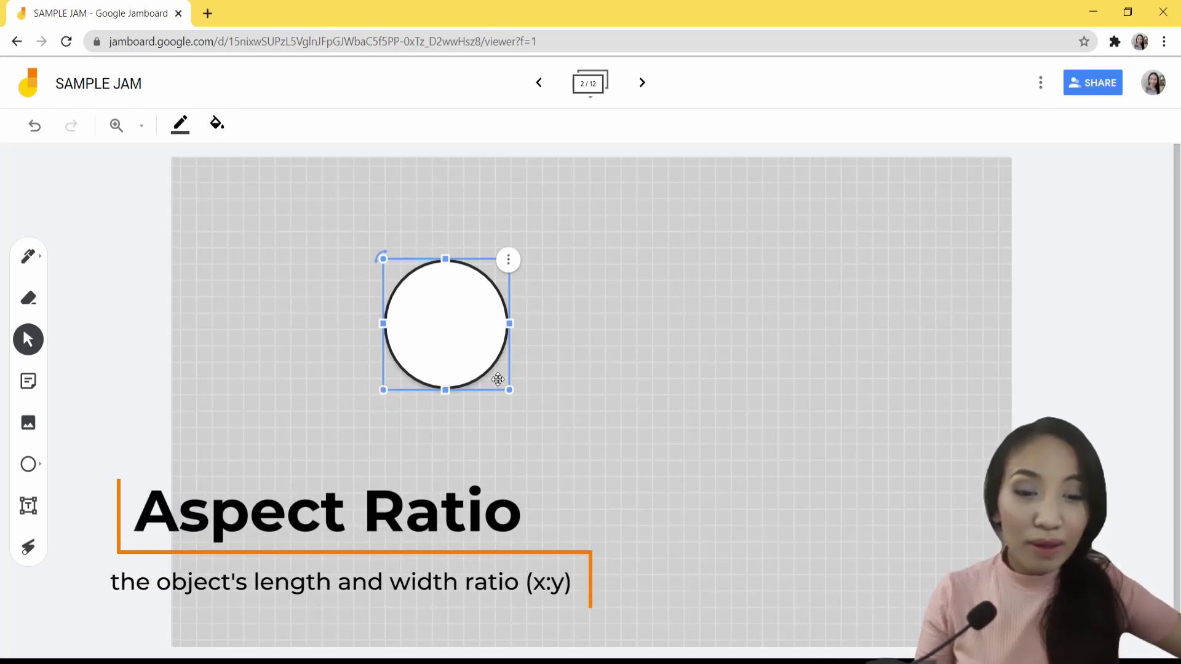
Narrow the circle from its right side and stretch it into a tall vertical ellipse
{"action": "left_click_drag", "start_coordinate": [503, 389], "coordinate": [499, 386]}
{"action": "mouse_move", "coordinate": [509, 323]}
{"action": "left_mouse_down"}
{"action": "mouse_move", "coordinate": [697, 322]}
{"action": "mouse_move", "coordinate": [503, 328]}
{"action": "left_mouse_up"}
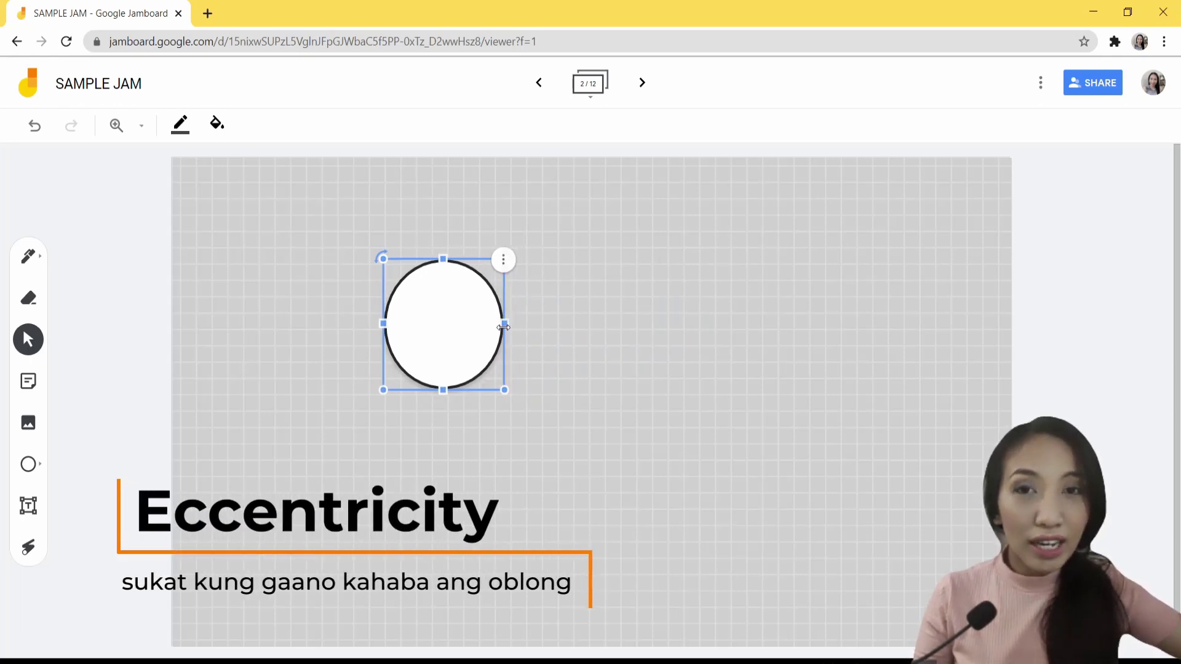
{"action": "left_click_drag", "start_coordinate": [503, 327], "coordinate": [475, 323]}
{"action": "left_click_drag", "start_coordinate": [428, 390], "coordinate": [429, 453]}
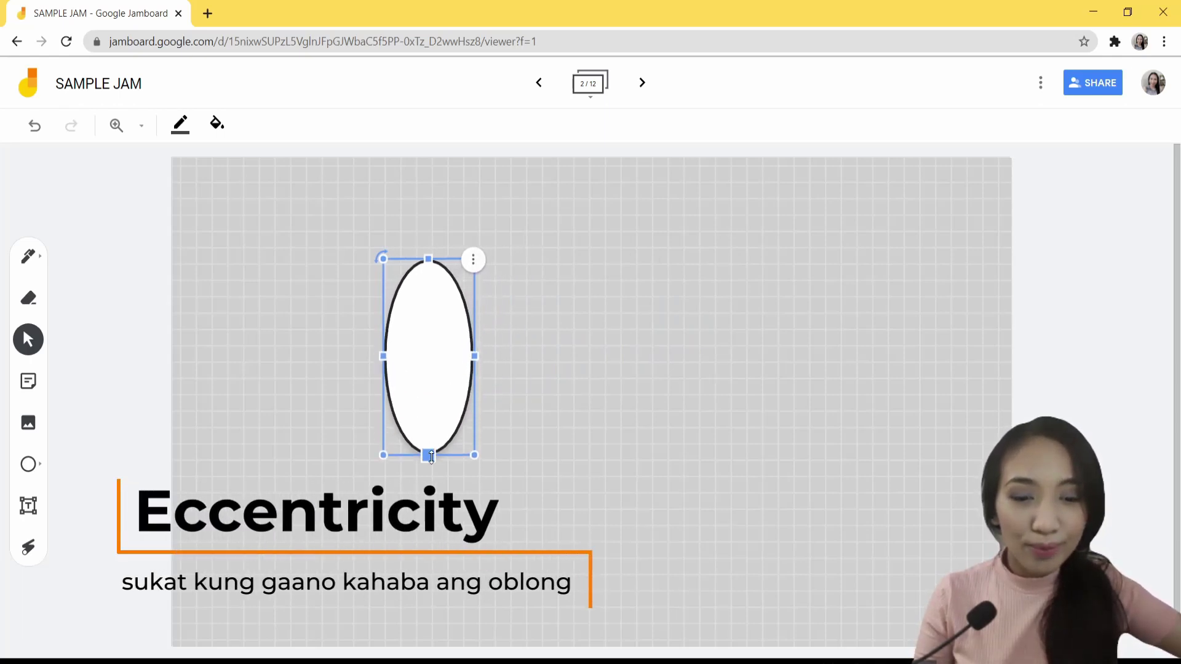
{"action": "left_click_drag", "start_coordinate": [429, 453], "coordinate": [435, 548]}
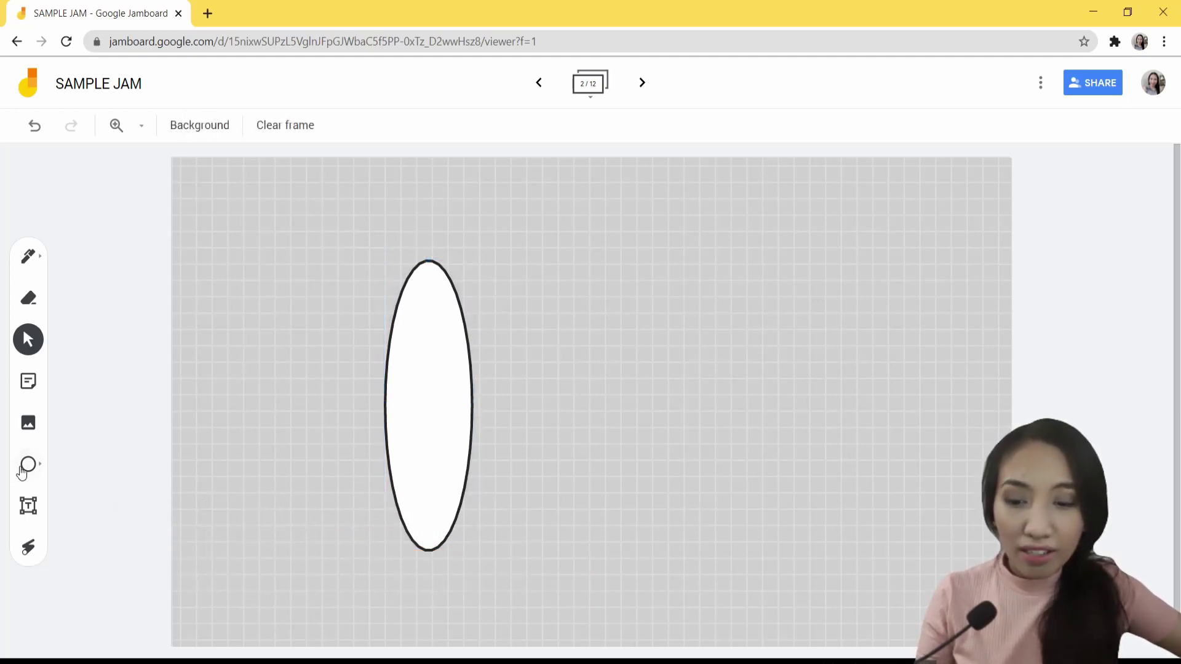
Place a square right of the ellipse and widen it into a wide rectangle
{"action": "left_click", "coordinate": [27, 465]}
{"action": "left_click", "coordinate": [102, 467]}
{"action": "left_click", "coordinate": [641, 311]}
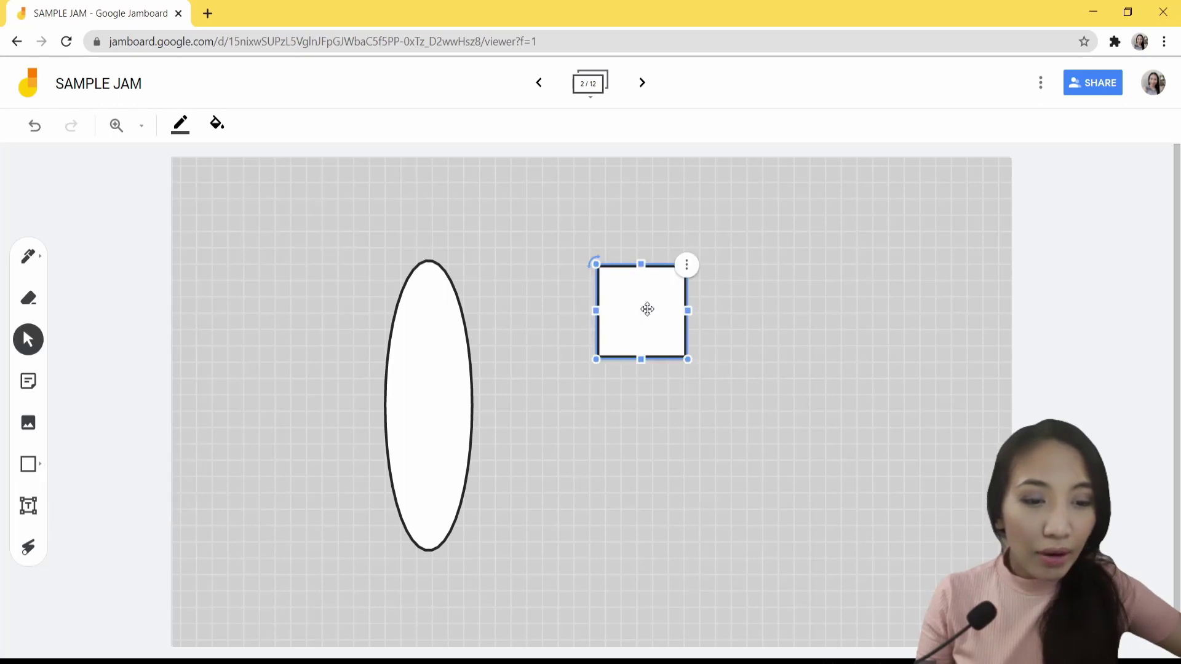
{"action": "left_click_drag", "start_coordinate": [687, 359], "coordinate": [721, 392]}
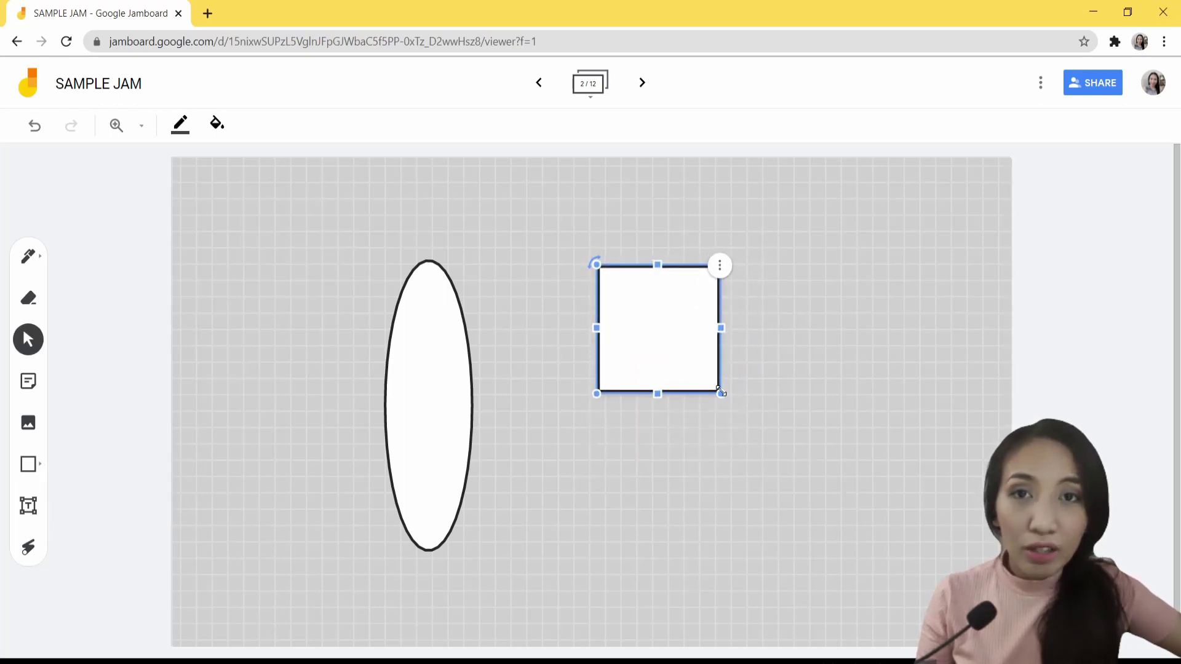
{"action": "mouse_move", "coordinate": [598, 394]}
{"action": "left_mouse_down"}
{"action": "mouse_move", "coordinate": [578, 413]}
{"action": "mouse_move", "coordinate": [600, 390]}
{"action": "left_mouse_up"}
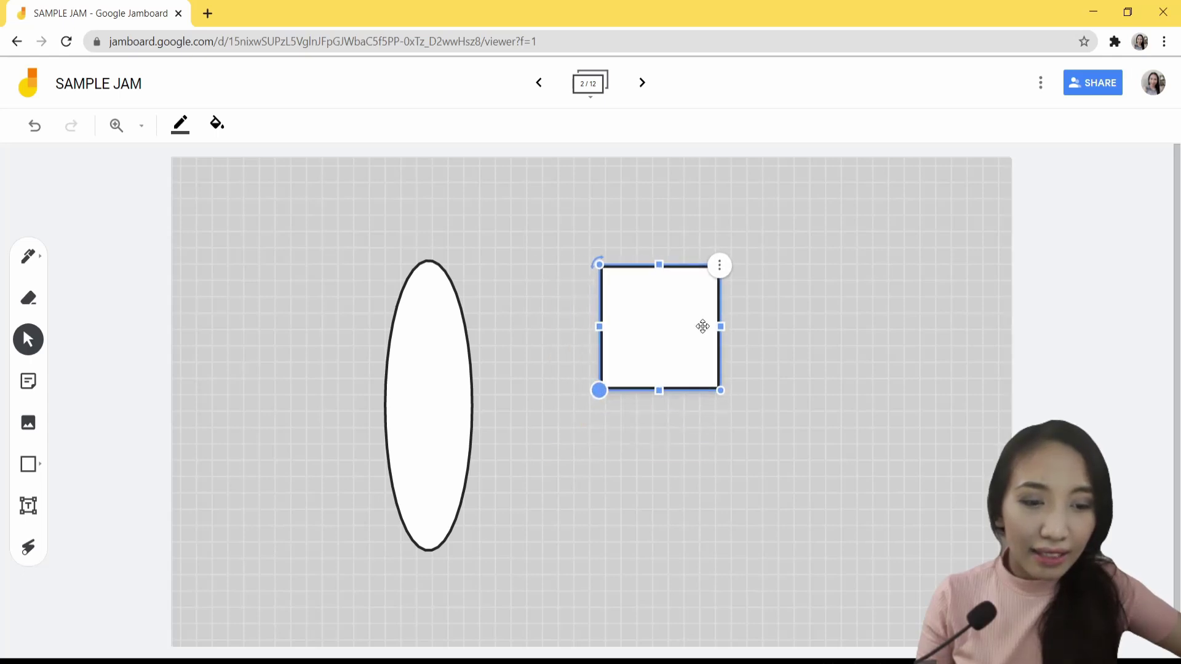
{"action": "left_click_drag", "start_coordinate": [721, 326], "coordinate": [868, 328]}
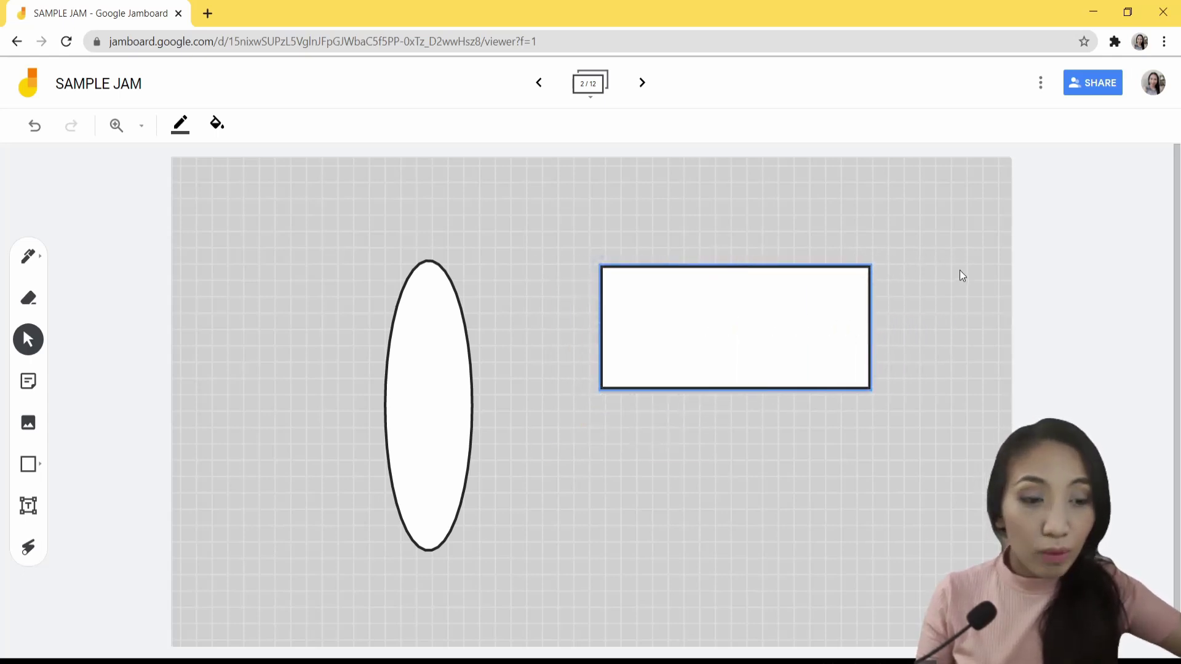
Add a small bar rectangle below the wide rectangle
{"action": "left_click", "coordinate": [24, 467]}
{"action": "left_click", "coordinate": [146, 501]}
{"action": "left_click", "coordinate": [624, 453]}
{"action": "left_click", "coordinate": [30, 468]}
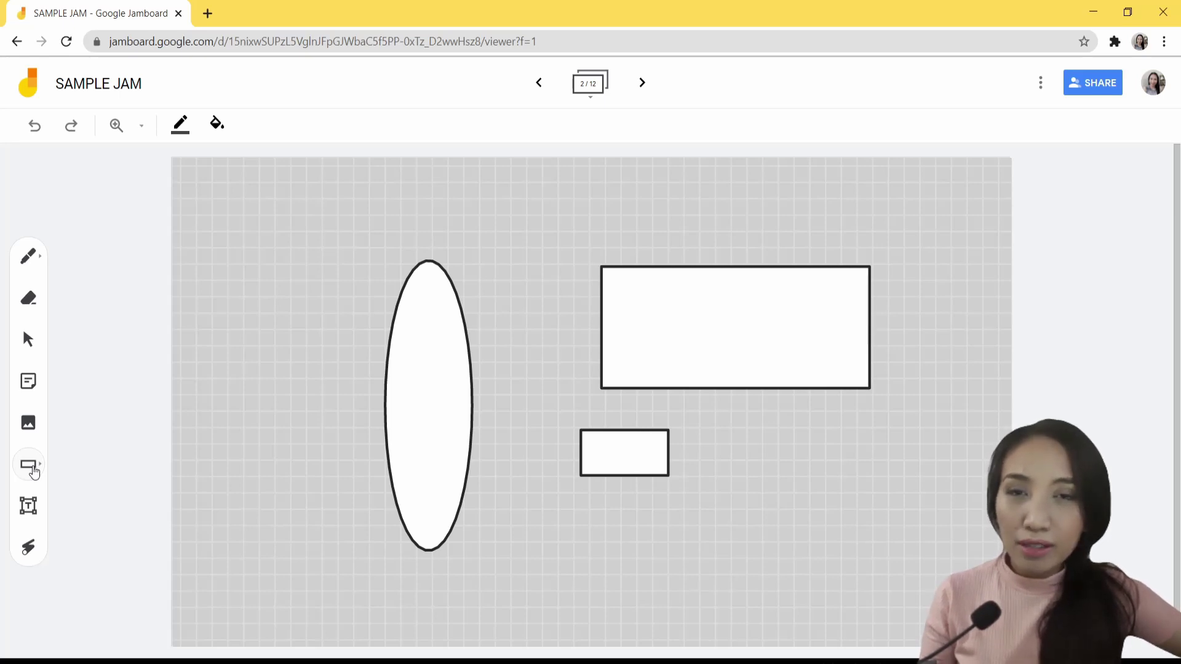
Place a tilted diamond at the frame's right side and pen equal-side tick marks on it
{"action": "left_click", "coordinate": [32, 467]}
{"action": "left_click", "coordinate": [185, 467]}
{"action": "left_click", "coordinate": [868, 442]}
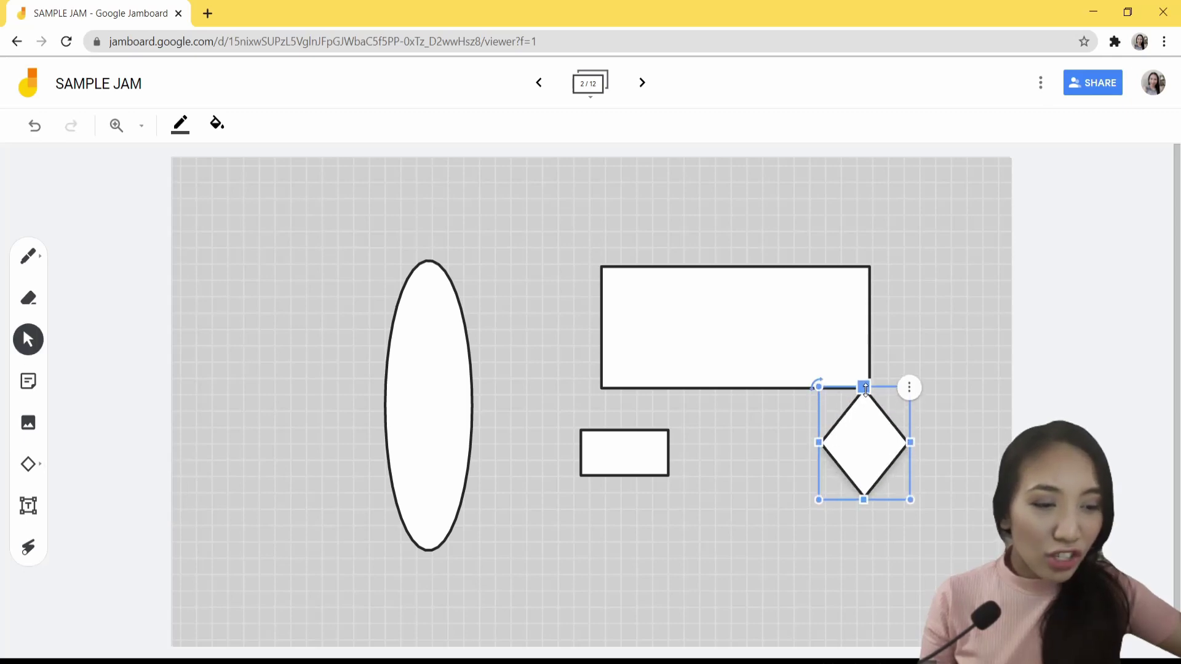
{"action": "left_click_drag", "start_coordinate": [817, 385], "coordinate": [788, 443]}
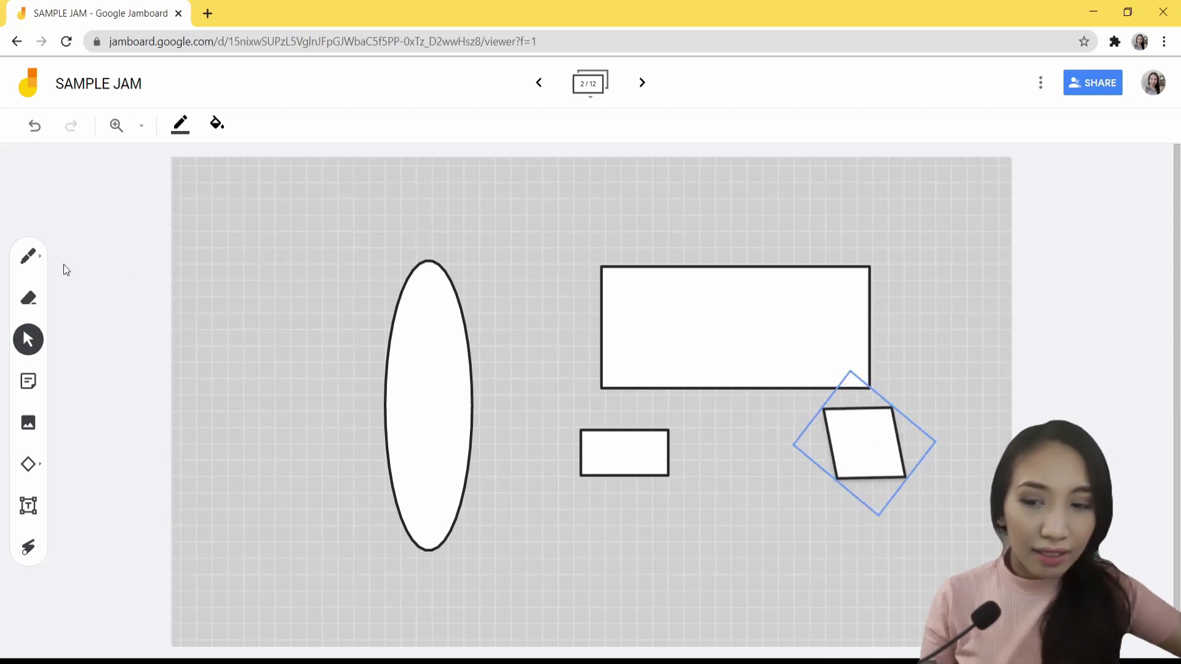
{"action": "left_click", "coordinate": [28, 257]}
{"action": "mouse_move", "coordinate": [855, 401]}
{"action": "left_mouse_down"}
{"action": "mouse_move", "coordinate": [856, 419]}
{"action": "mouse_move", "coordinate": [911, 445]}
{"action": "mouse_move", "coordinate": [867, 486]}
{"action": "left_mouse_up"}
{"action": "left_click", "coordinate": [811, 446]}
{"action": "left_click_drag", "start_coordinate": [830, 445], "coordinate": [838, 444]}
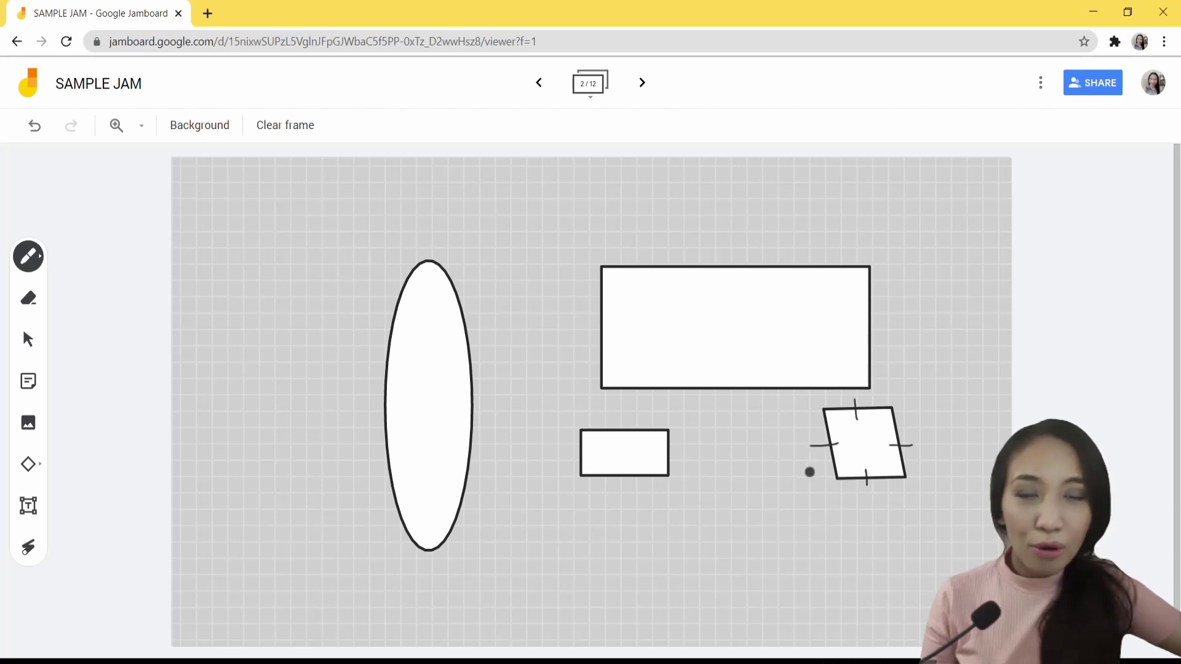
Add a parallelogram below the rectangles and pen its height with a right-angle mark
{"action": "left_click", "coordinate": [28, 464]}
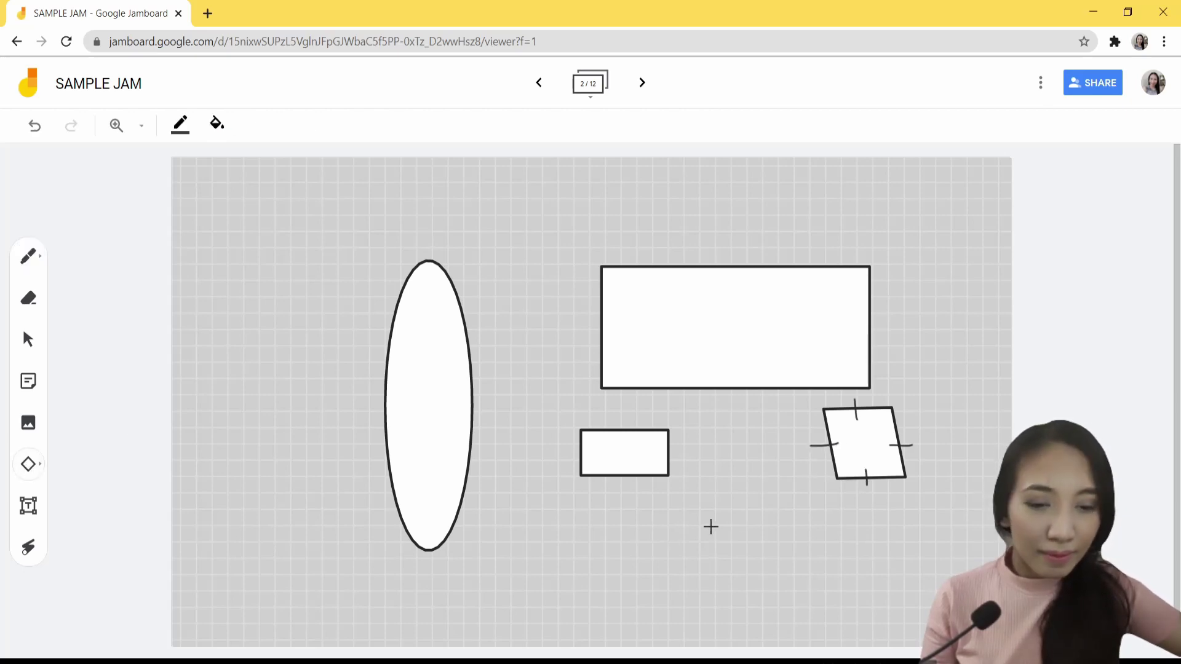
{"action": "left_click", "coordinate": [726, 528]}
{"action": "left_click_drag", "start_coordinate": [726, 480], "coordinate": [780, 399]}
{"action": "left_click", "coordinate": [28, 256]}
{"action": "left_click_drag", "start_coordinate": [708, 463], "coordinate": [700, 524]}
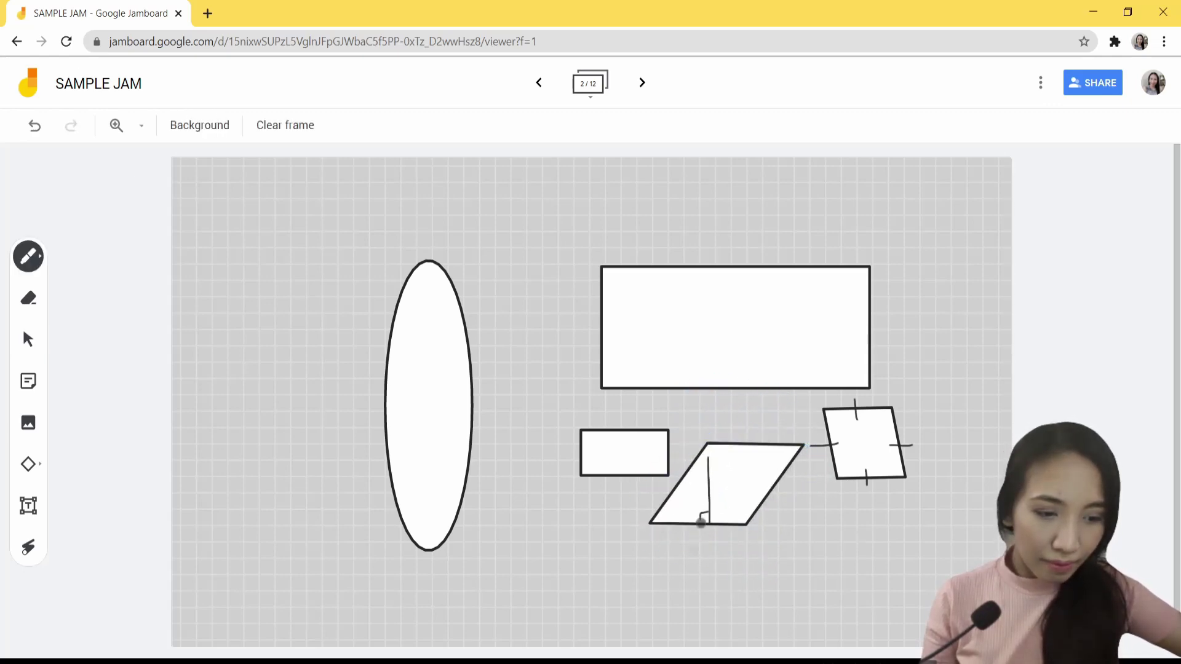
{"action": "left_click", "coordinate": [28, 464]}
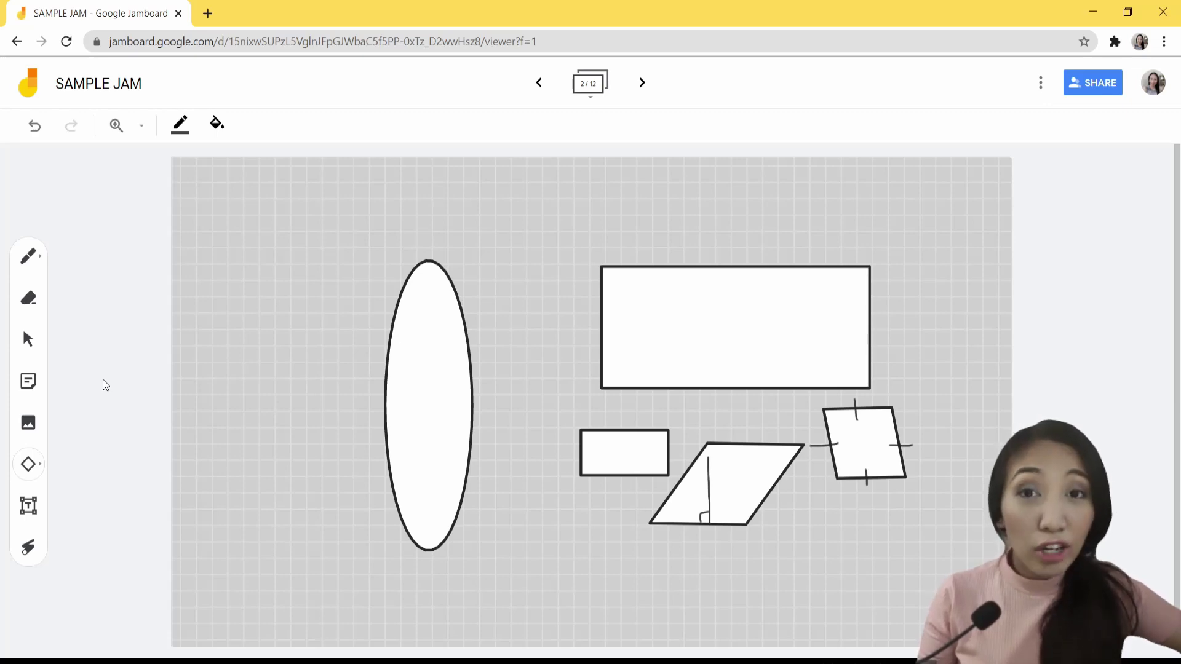
Draw a large right-pointing arrow at the frame's top-left above the ellipse and select it
{"action": "left_click", "coordinate": [28, 463]}
{"action": "left_click", "coordinate": [183, 501]}
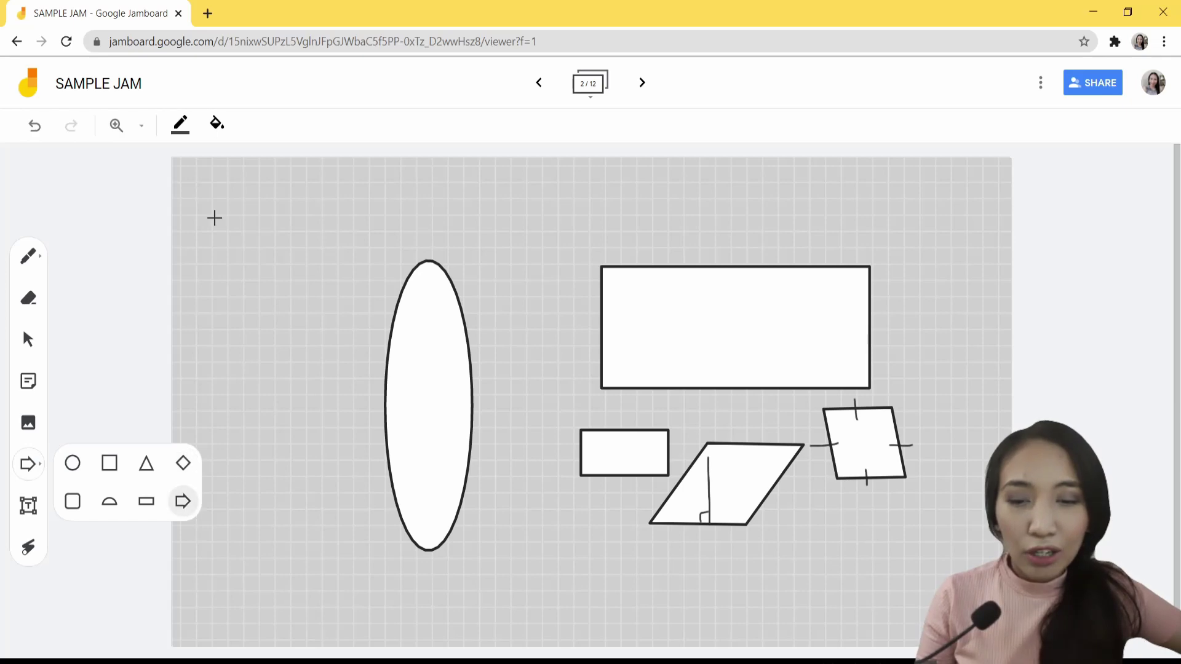
{"action": "left_click_drag", "start_coordinate": [198, 177], "coordinate": [419, 274]}
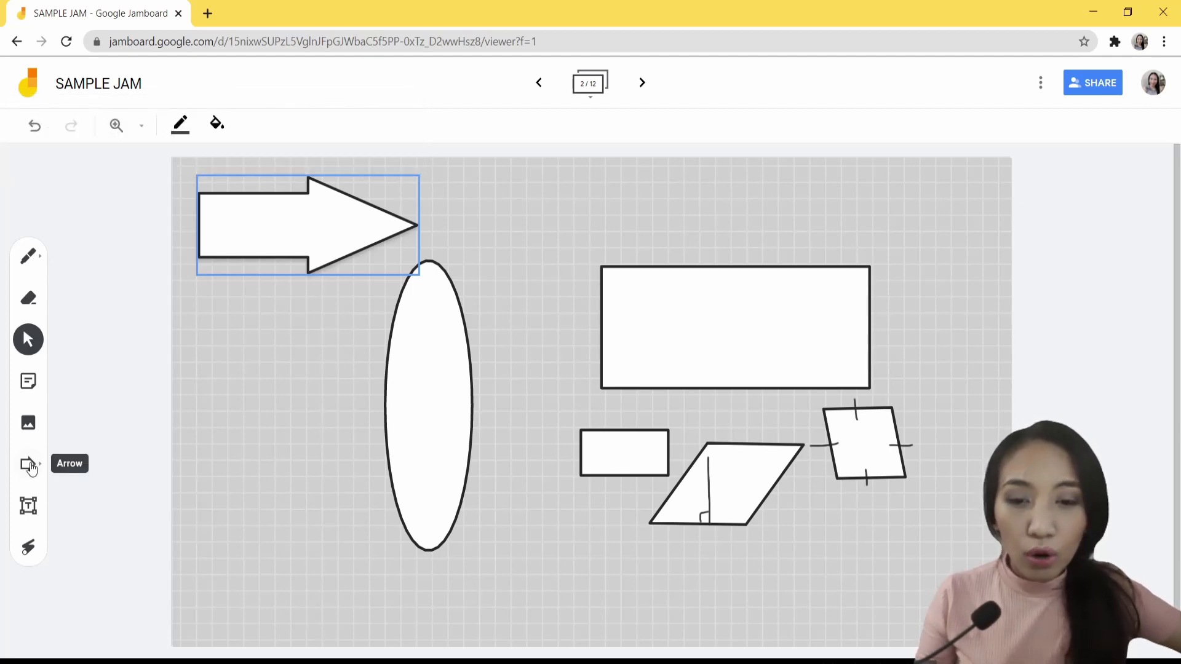
{"action": "left_click", "coordinate": [266, 211]}
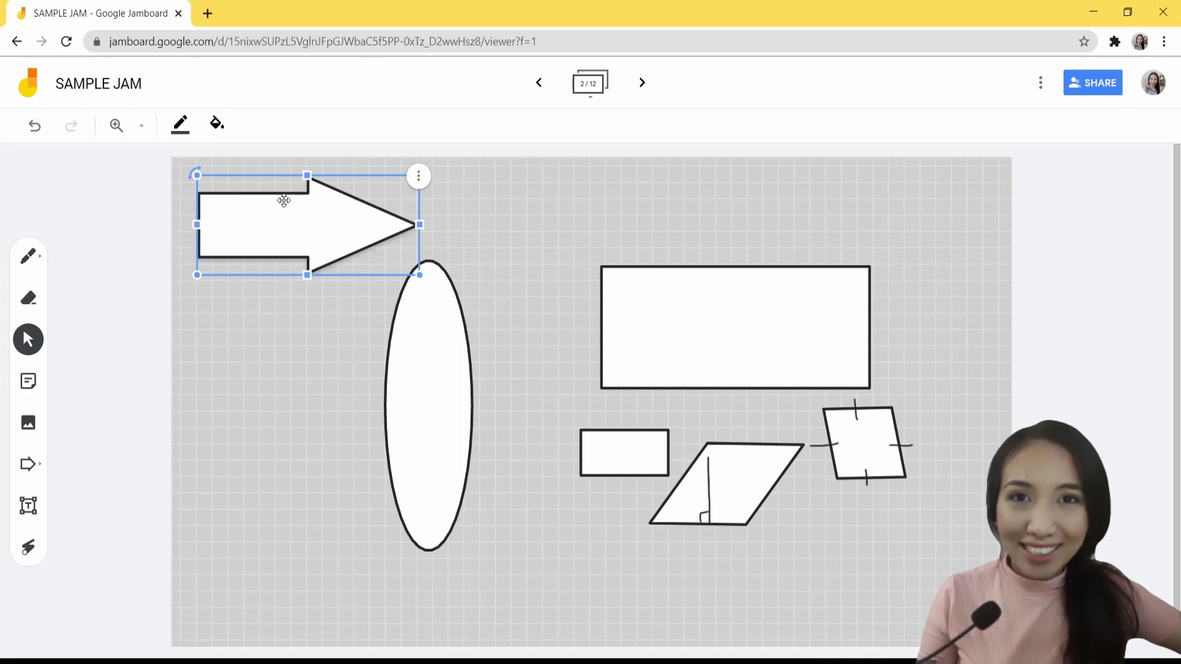
{"action": "left_click", "coordinate": [184, 127]}
Set the arrow's outline colour to yellow
{"action": "left_click", "coordinate": [216, 163]}
{"action": "left_click", "coordinate": [180, 125]}
{"action": "left_click", "coordinate": [256, 162]}
{"action": "left_click", "coordinate": [180, 125]}
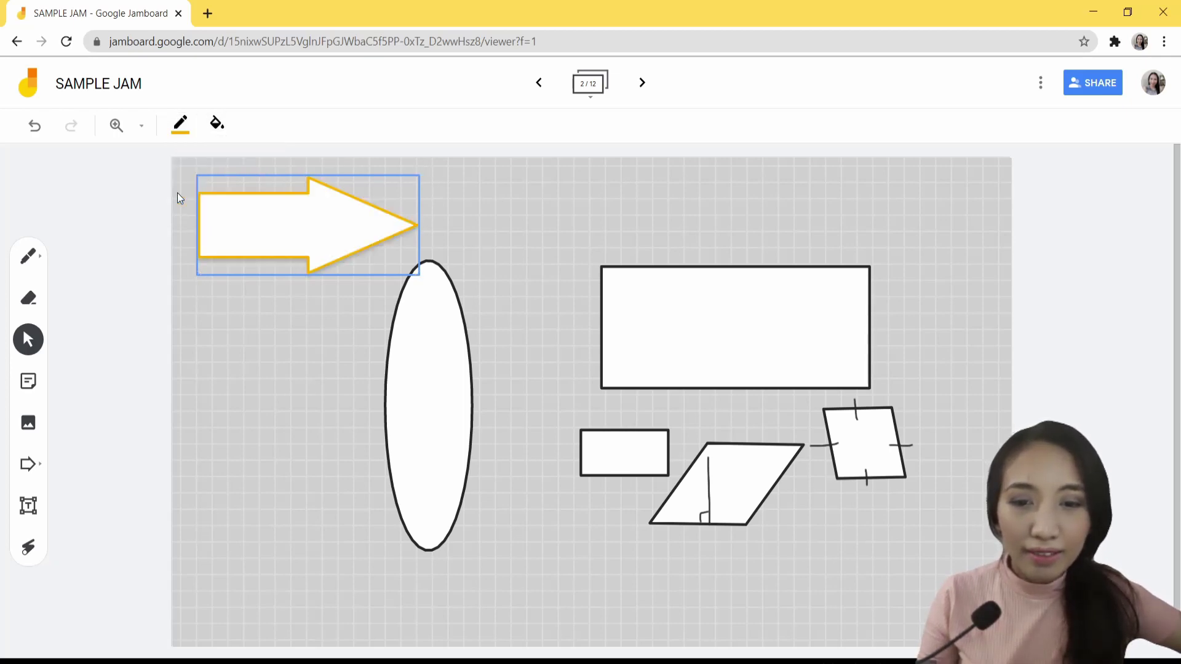
{"action": "left_click", "coordinate": [180, 199]}
Make the arrow's fill transparent
{"action": "left_click", "coordinate": [218, 125]}
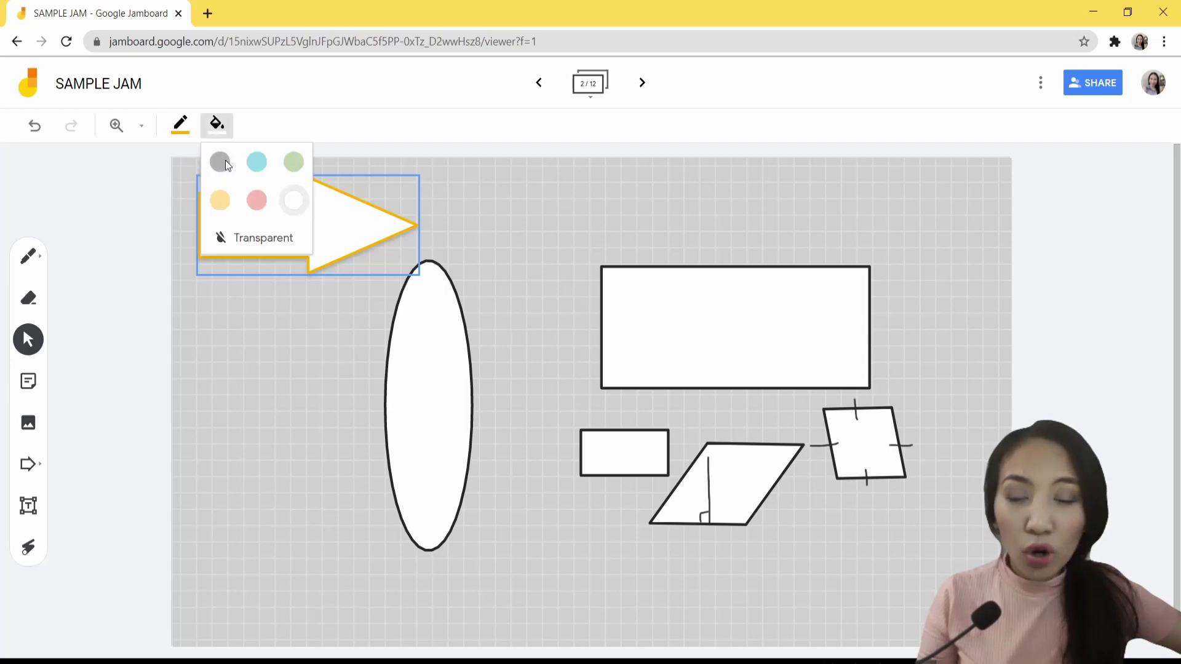
{"action": "left_click", "coordinate": [220, 162]}
{"action": "left_click", "coordinate": [216, 125]}
{"action": "left_click", "coordinate": [257, 161]}
{"action": "left_click", "coordinate": [216, 125]}
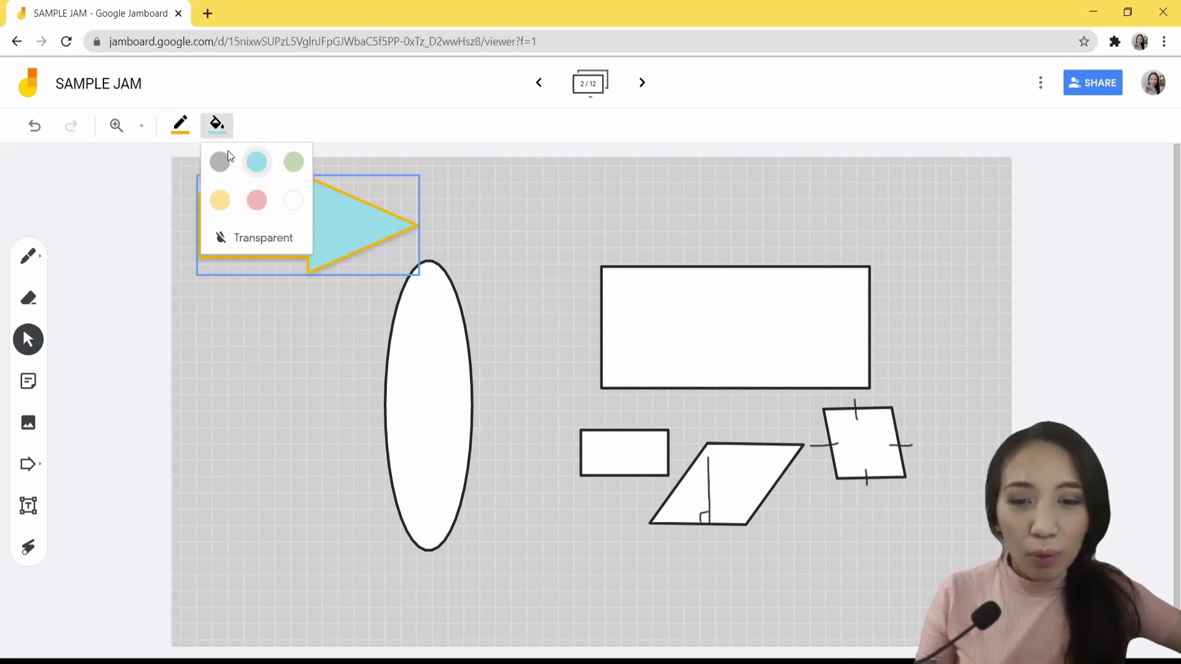
{"action": "left_click", "coordinate": [258, 240]}
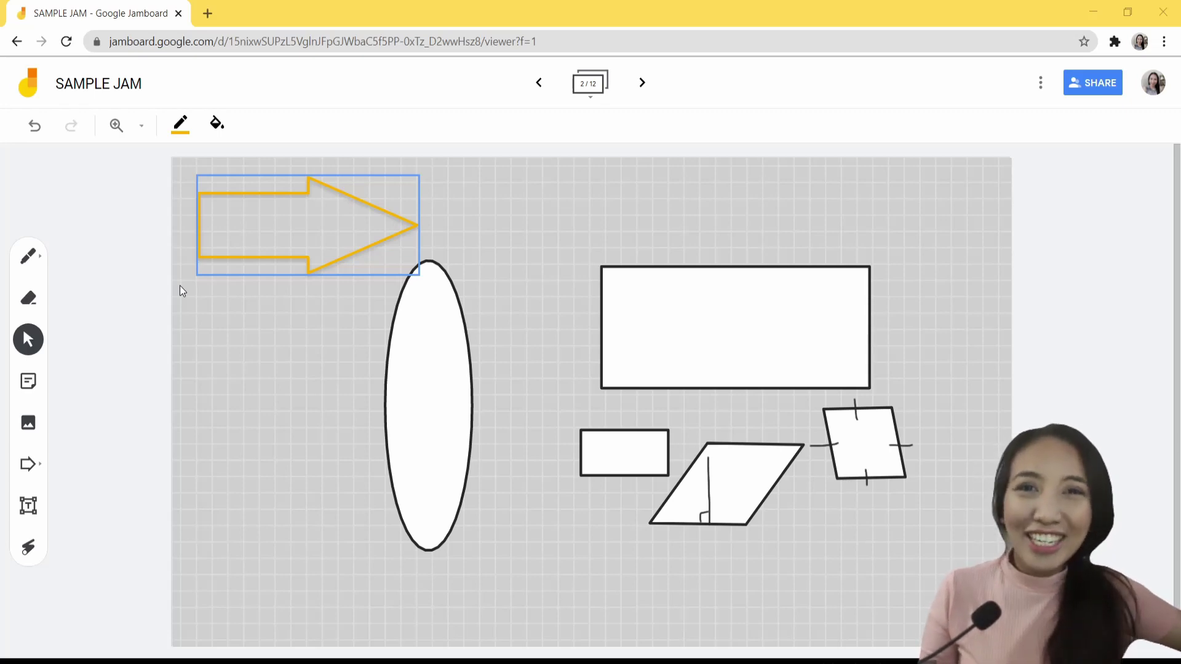
Add a text box reading 'Teacher Veka' left of the oval, below the arrow
{"action": "left_click", "coordinate": [27, 510]}
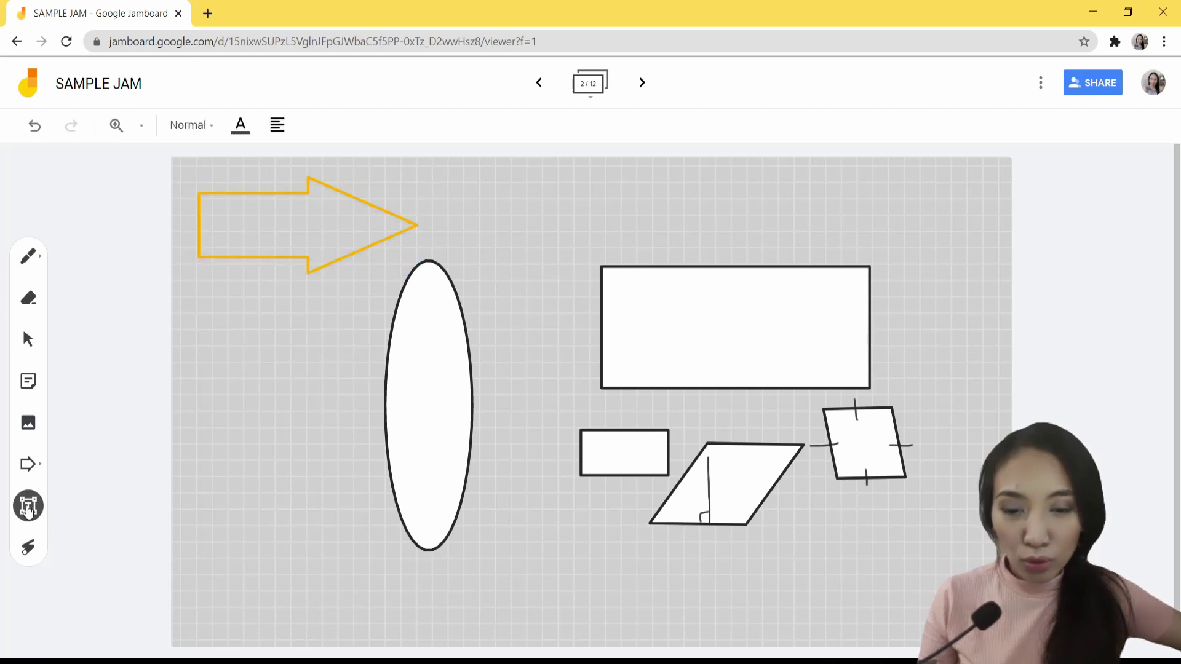
{"action": "left_click", "coordinate": [224, 346]}
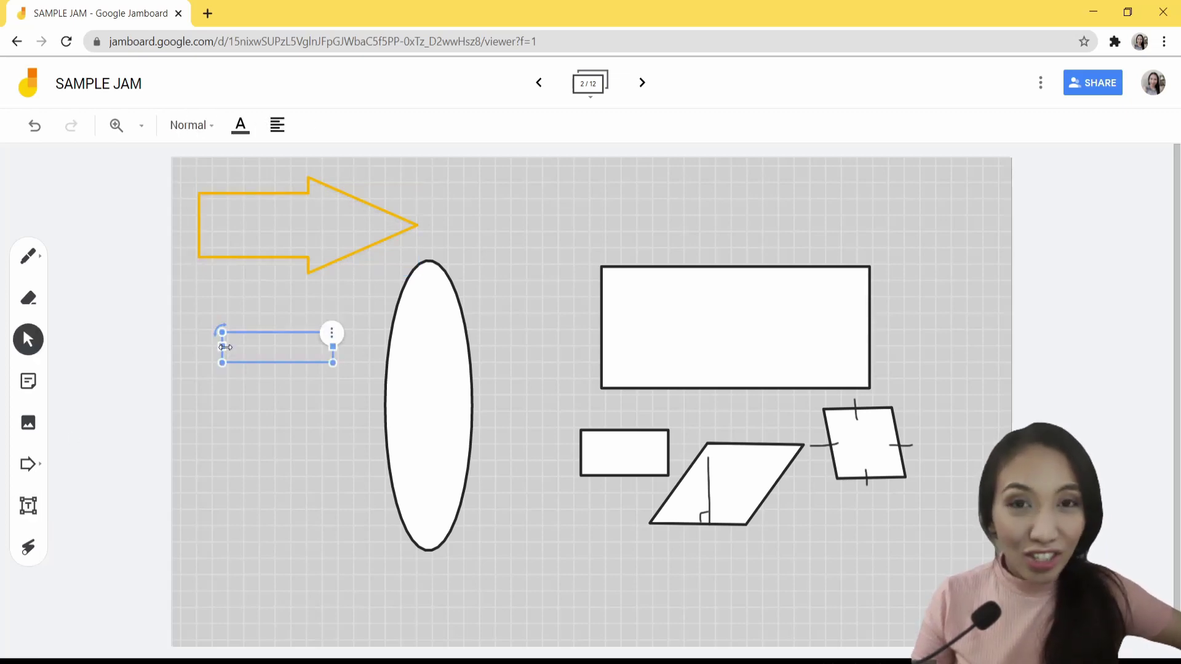
{"action": "type", "text": "Teacher Veka"}
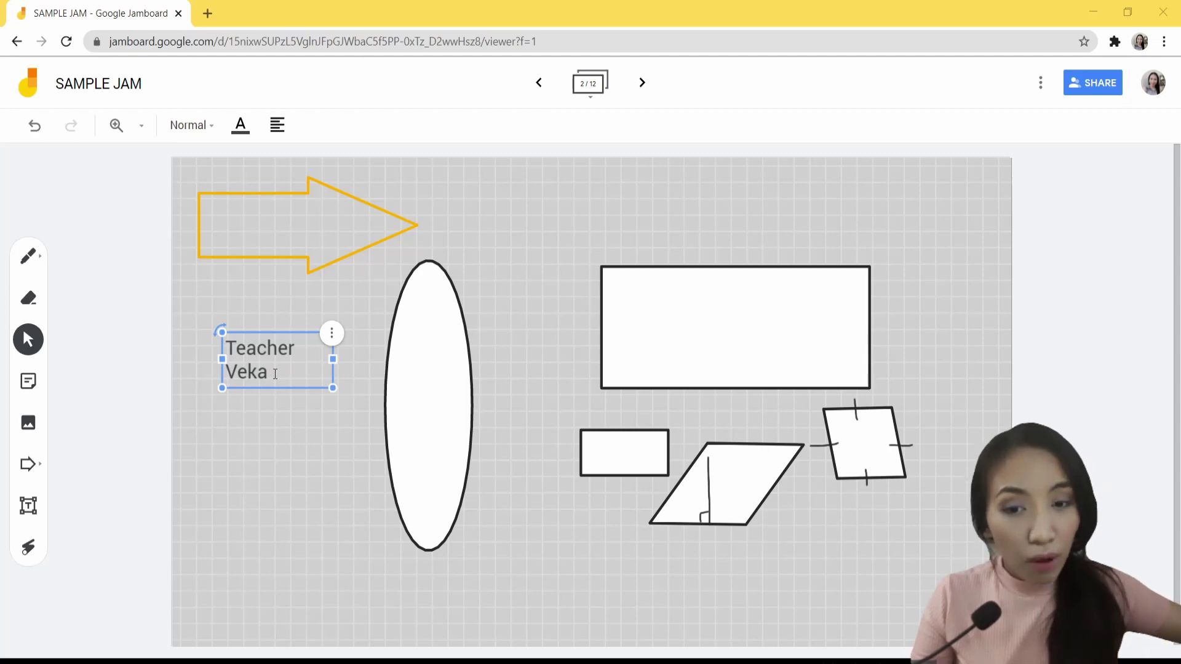
{"action": "left_click", "coordinate": [287, 171]}
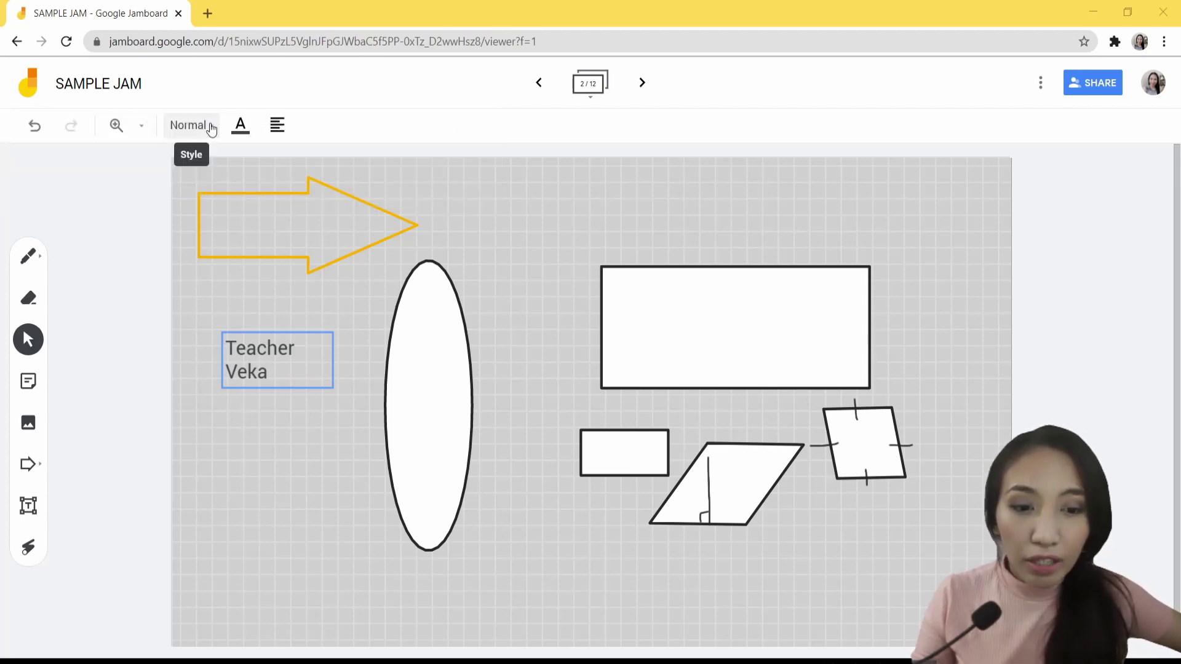
Enlarge the 'Teacher Veka' text box so its lettering appears bigger
{"action": "left_click", "coordinate": [211, 129]}
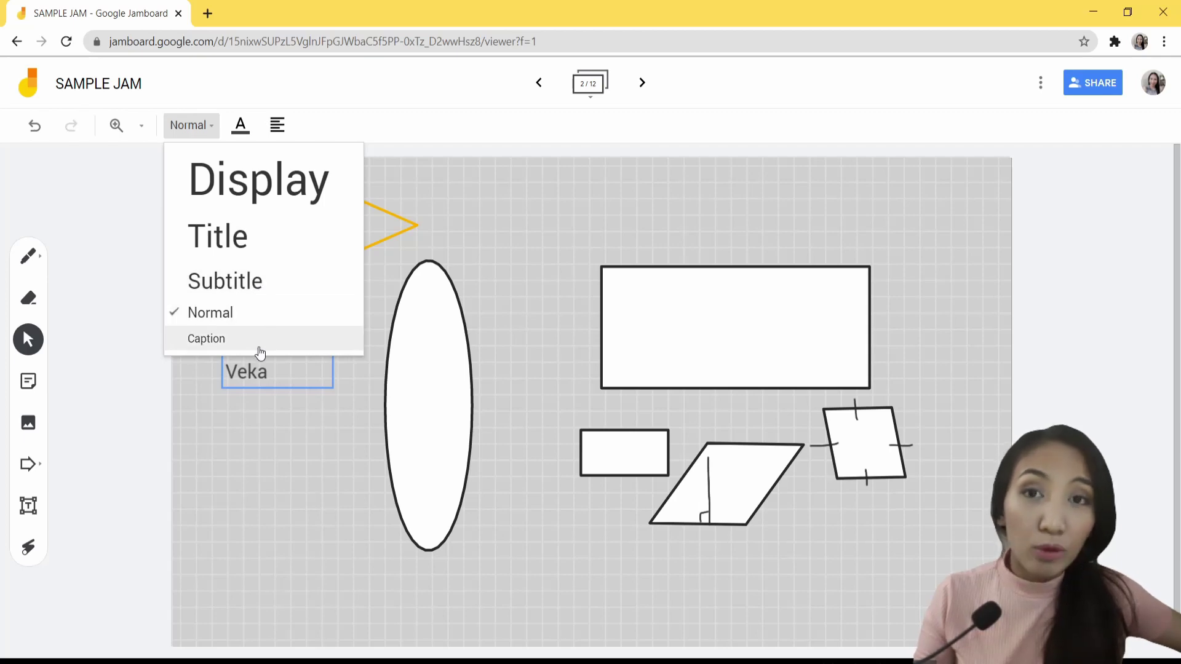
{"action": "left_click_drag", "start_coordinate": [333, 389], "coordinate": [338, 422]}
{"action": "left_click", "coordinate": [337, 422]}
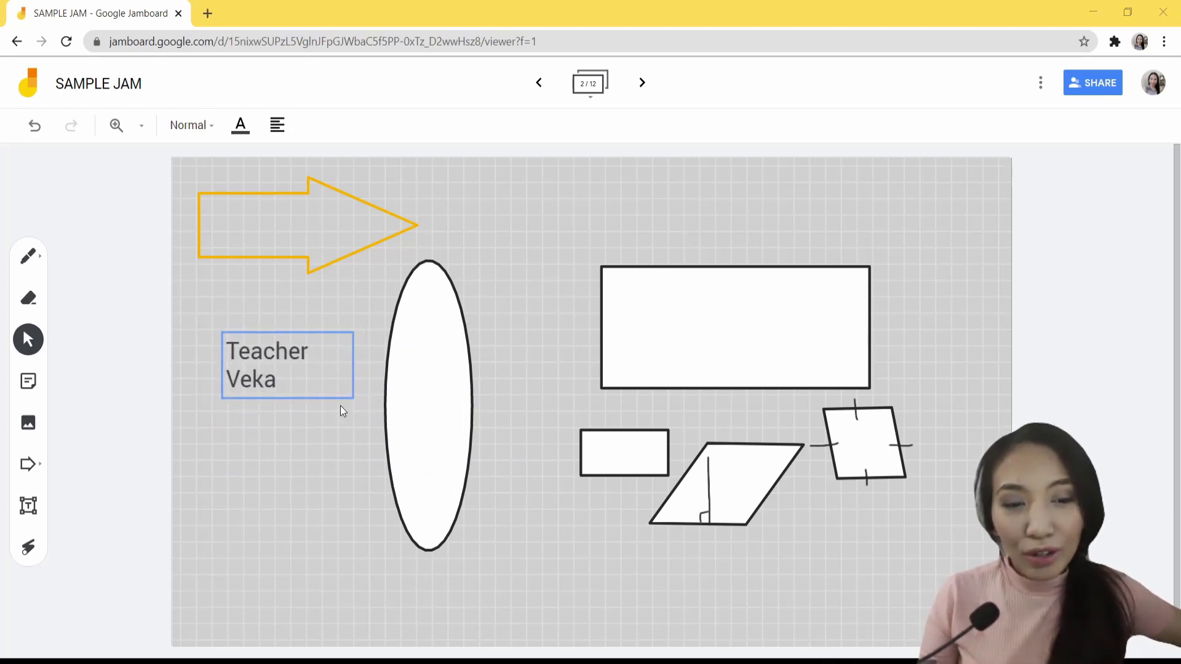
Set the 'Teacher Veka' text colour to white
{"action": "left_click", "coordinate": [240, 126]}
{"action": "left_click", "coordinate": [280, 161]}
{"action": "left_click", "coordinate": [239, 126]}
{"action": "left_click", "coordinate": [316, 162]}
{"action": "left_click", "coordinate": [240, 126]}
{"action": "left_click", "coordinate": [243, 200]}
{"action": "left_click", "coordinate": [240, 126]}
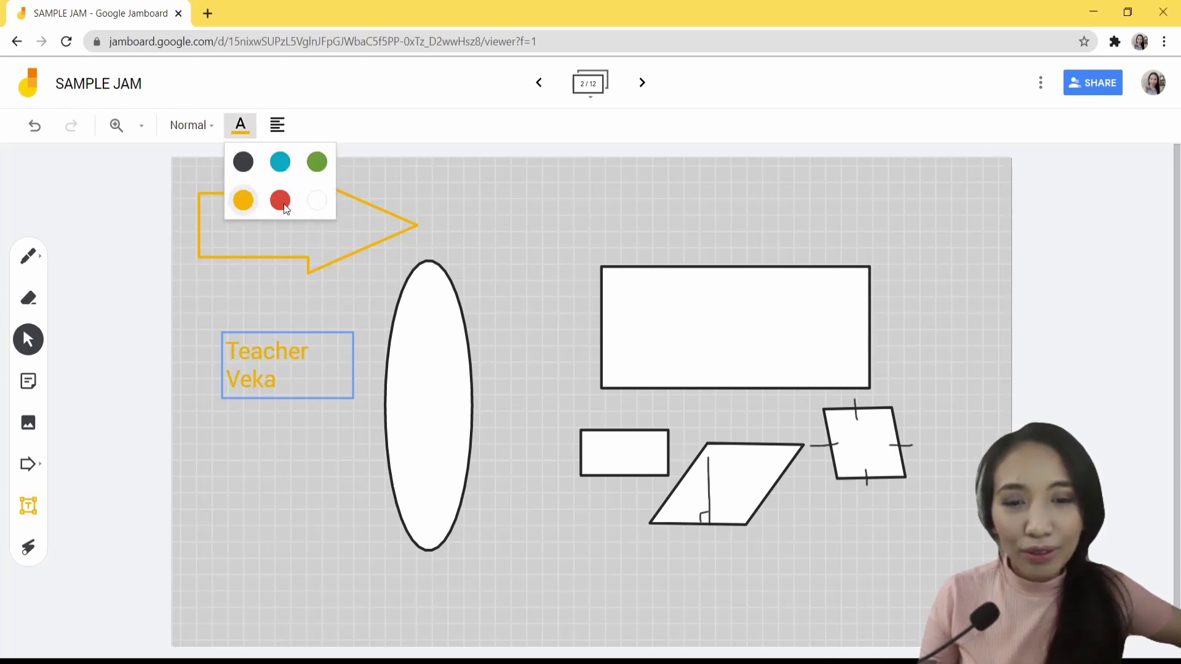
{"action": "left_click", "coordinate": [280, 200]}
{"action": "left_click", "coordinate": [240, 125]}
{"action": "left_click", "coordinate": [317, 200]}
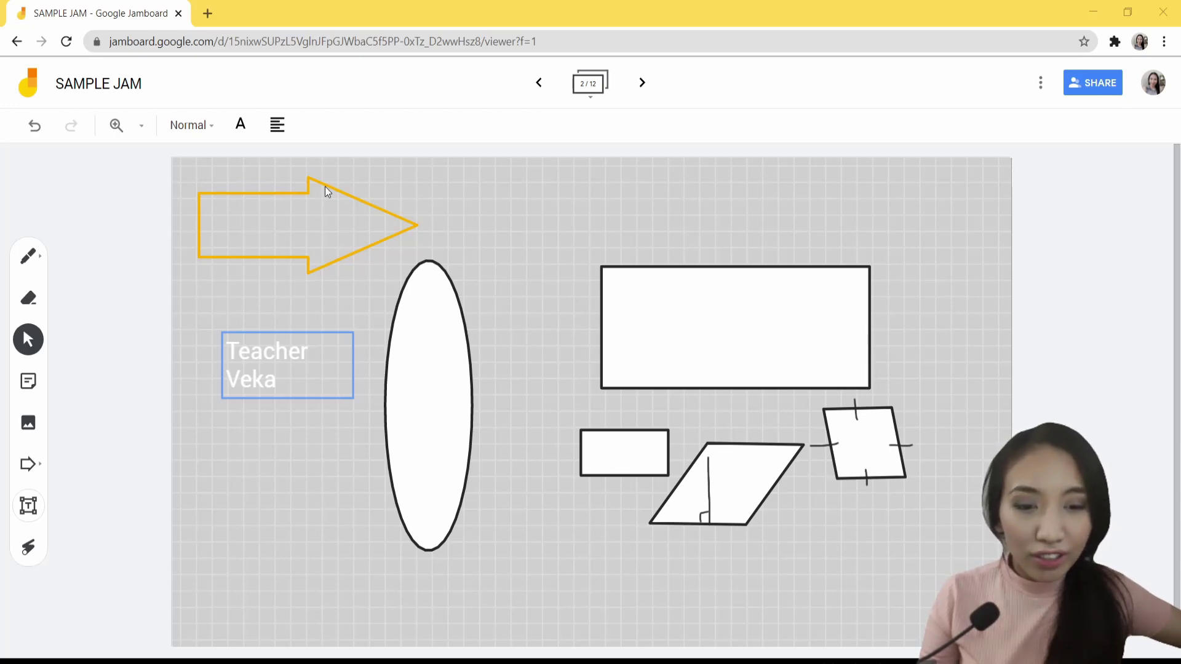
Right-align the 'Teacher Veka' text
{"action": "left_click", "coordinate": [277, 125]}
{"action": "left_click", "coordinate": [315, 162]}
{"action": "left_click", "coordinate": [278, 125]}
{"action": "left_click", "coordinate": [368, 168]}
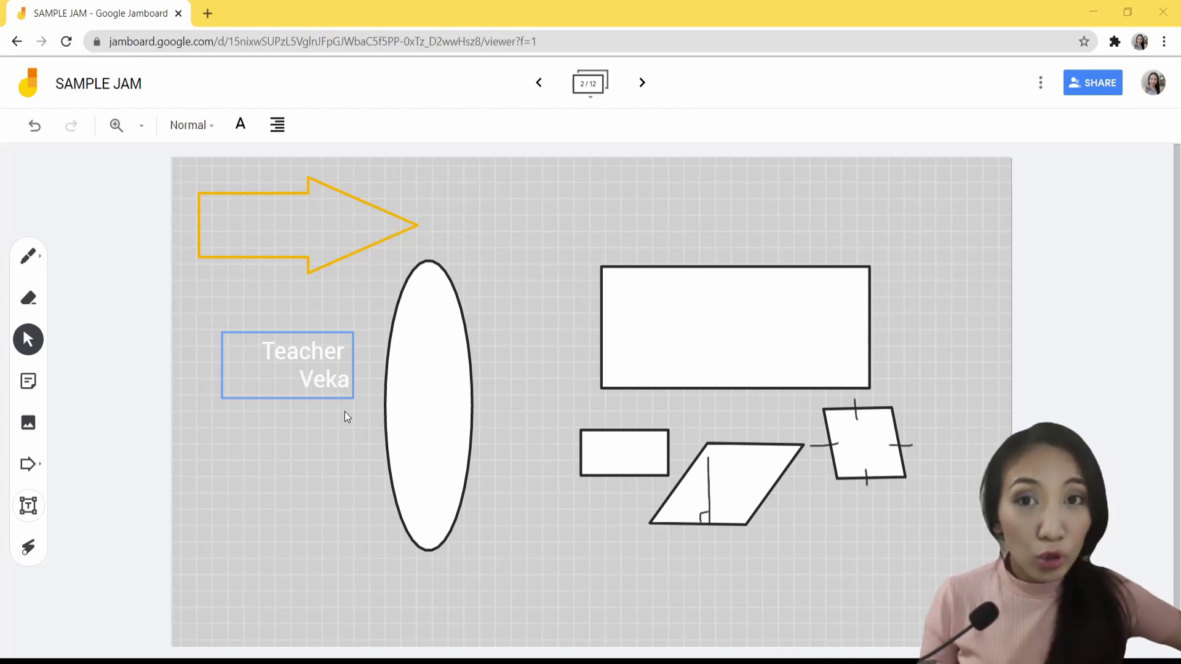
Select the 'Teacher Veka' text box and open its more-options menu
{"action": "left_click", "coordinate": [351, 337]}
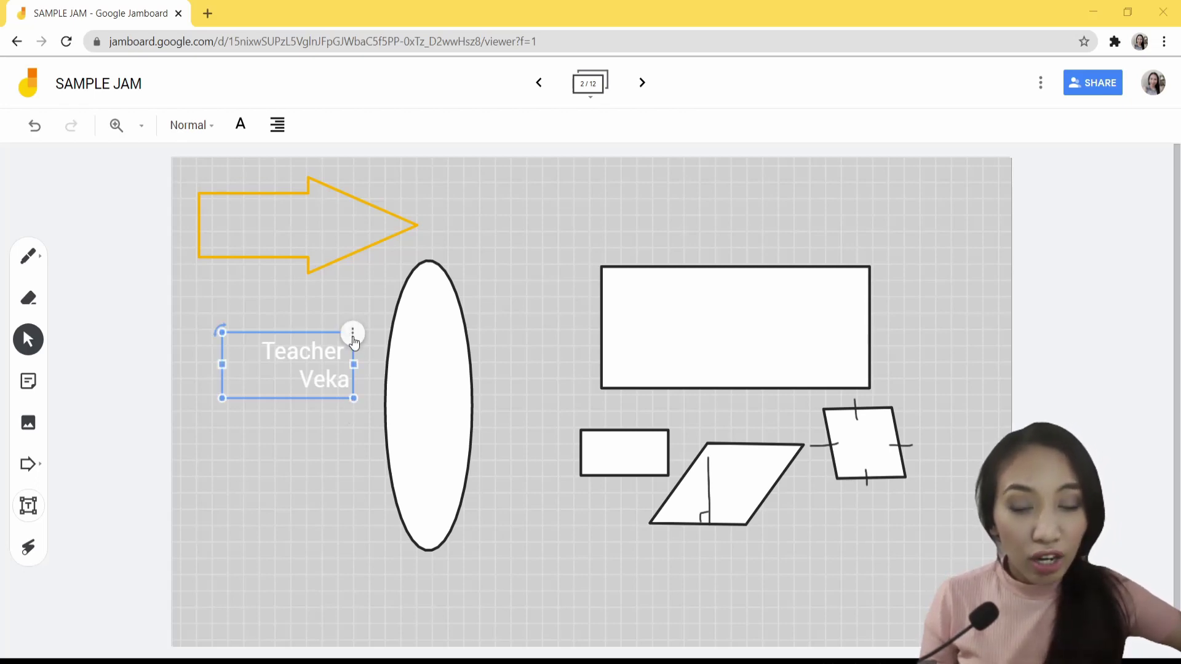
{"action": "left_click", "coordinate": [353, 335]}
{"action": "mouse_move", "coordinate": [422, 416]}
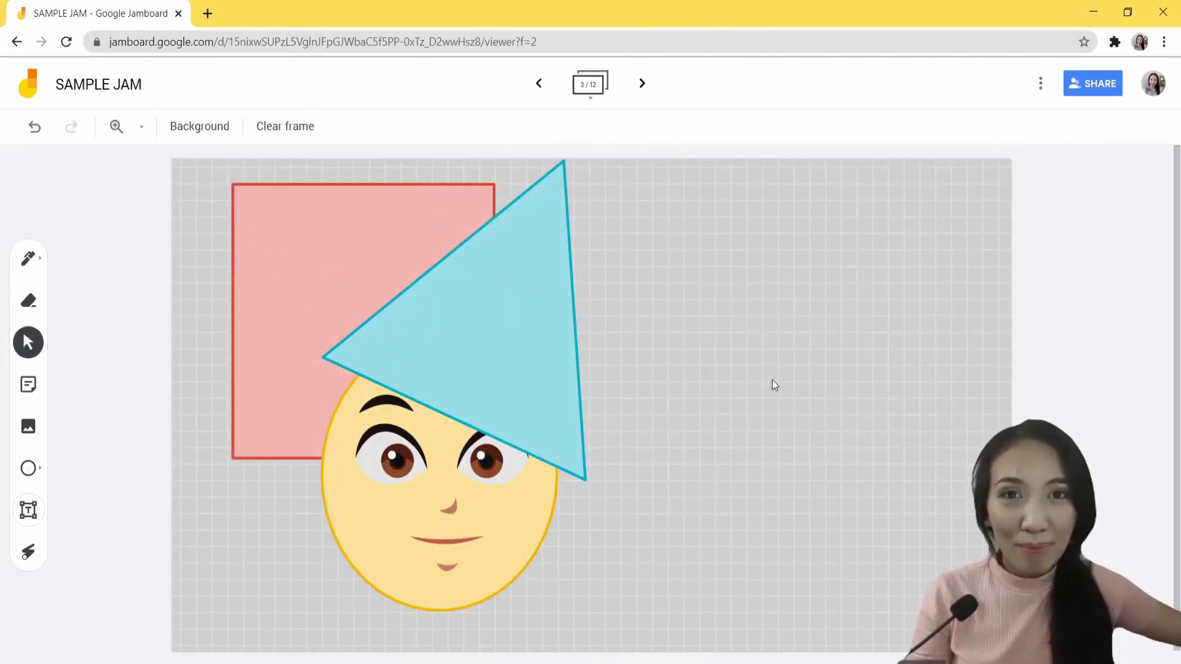
{"action": "left_click", "coordinate": [549, 325]}
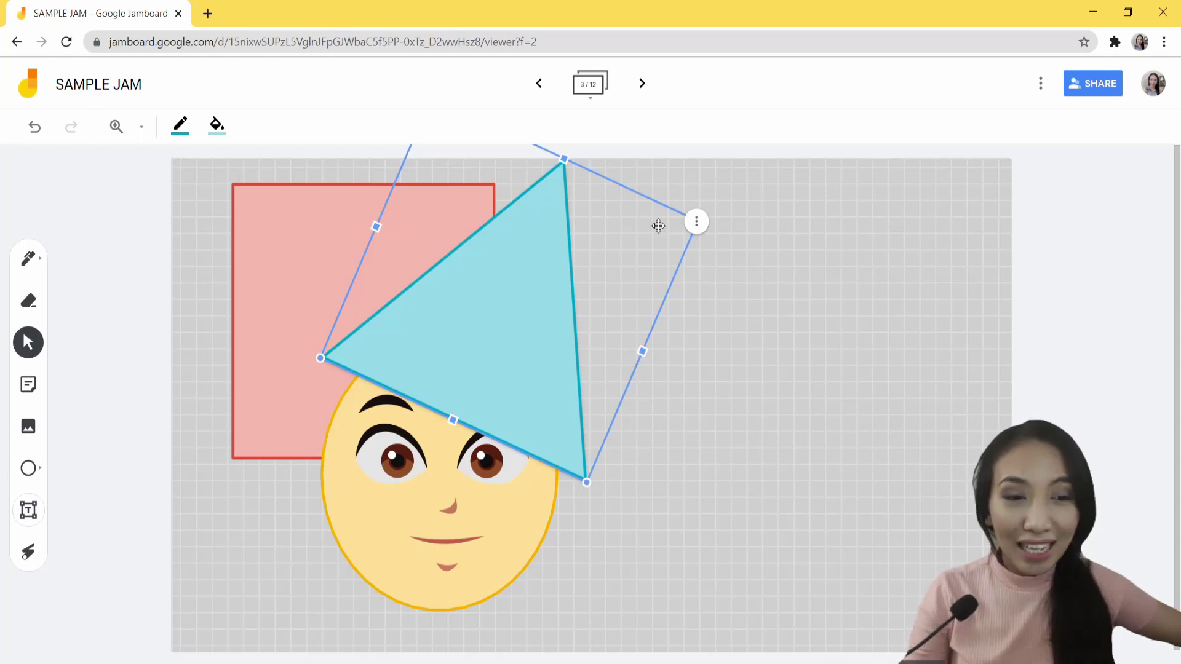
{"action": "left_click", "coordinate": [696, 223]}
{"action": "mouse_move", "coordinate": [741, 279]}
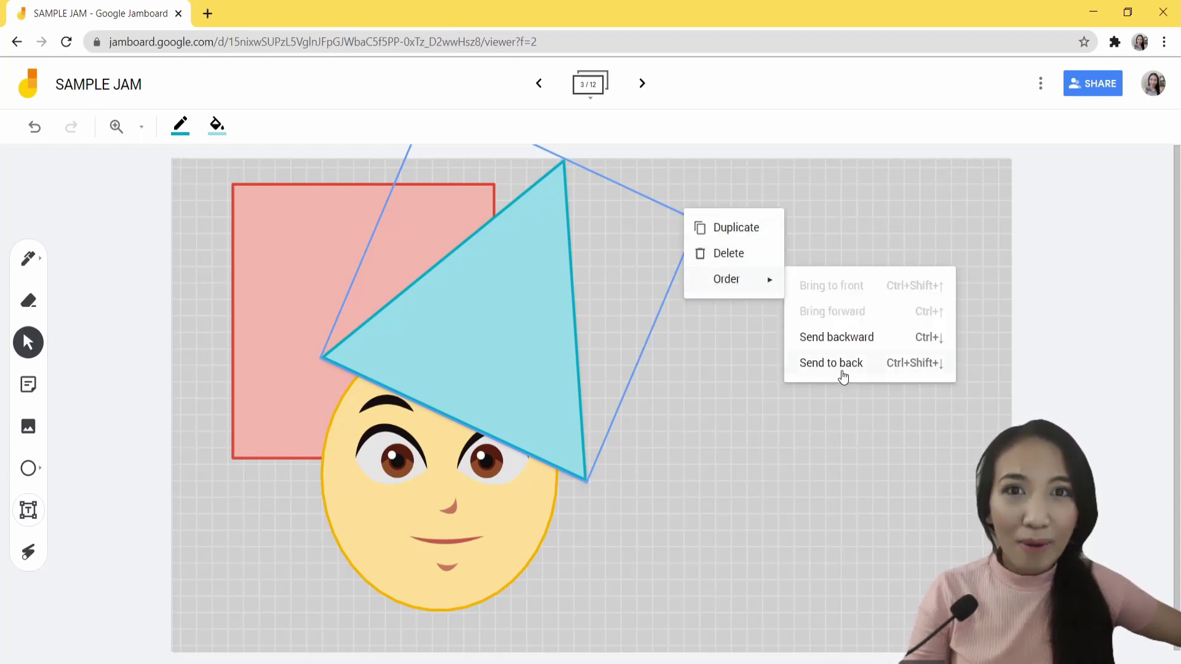
{"action": "left_click", "coordinate": [842, 369]}
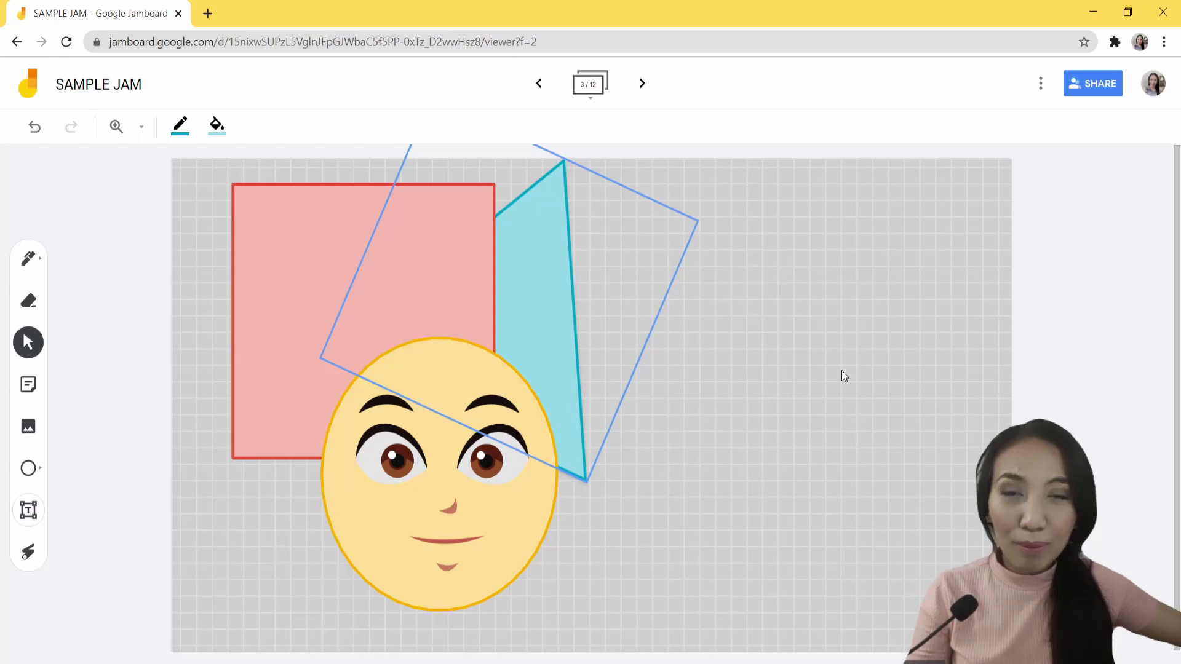
{"action": "left_click", "coordinate": [697, 223]}
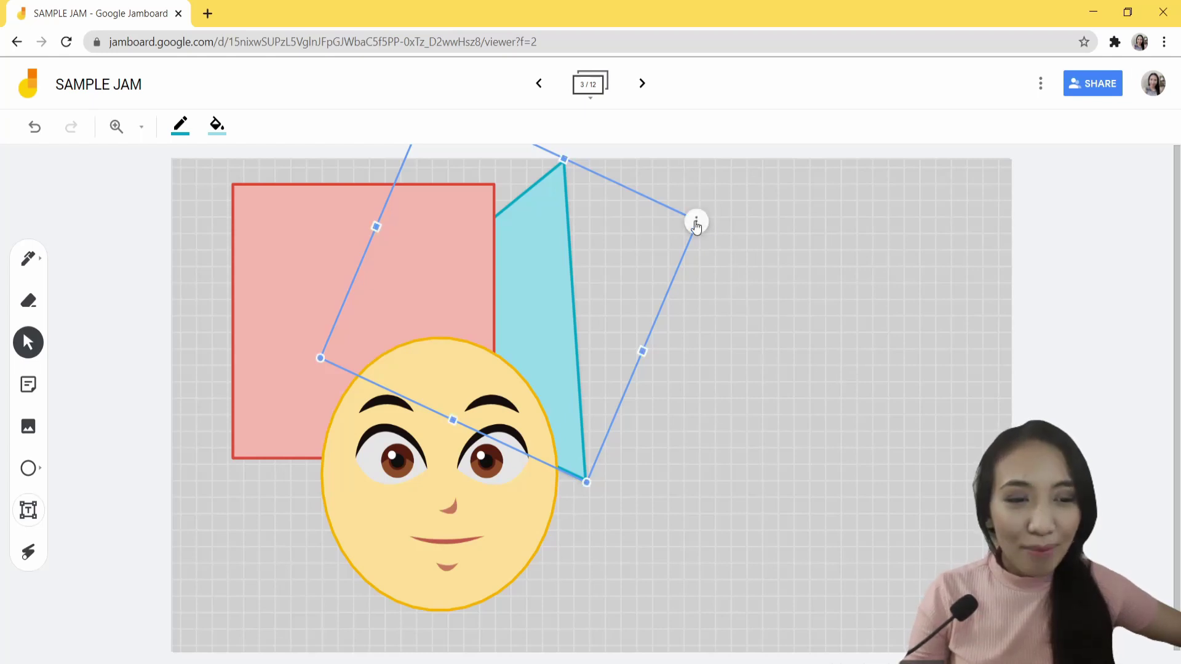
{"action": "left_click", "coordinate": [697, 223]}
{"action": "mouse_move", "coordinate": [758, 284]}
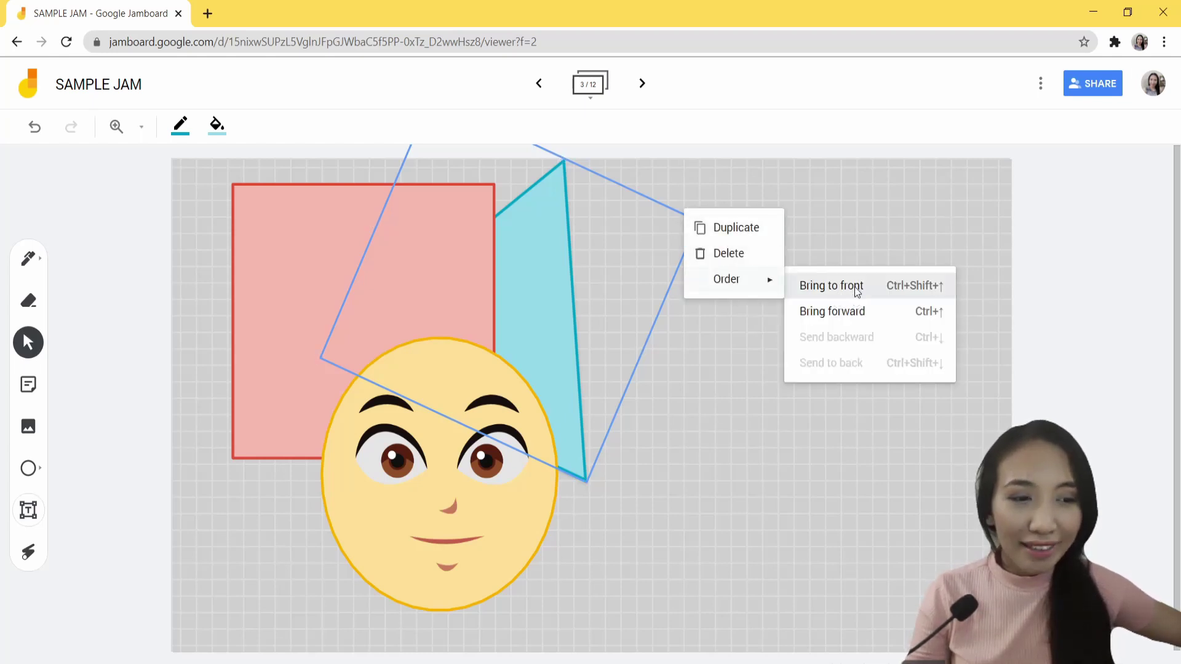
{"action": "left_click", "coordinate": [854, 286]}
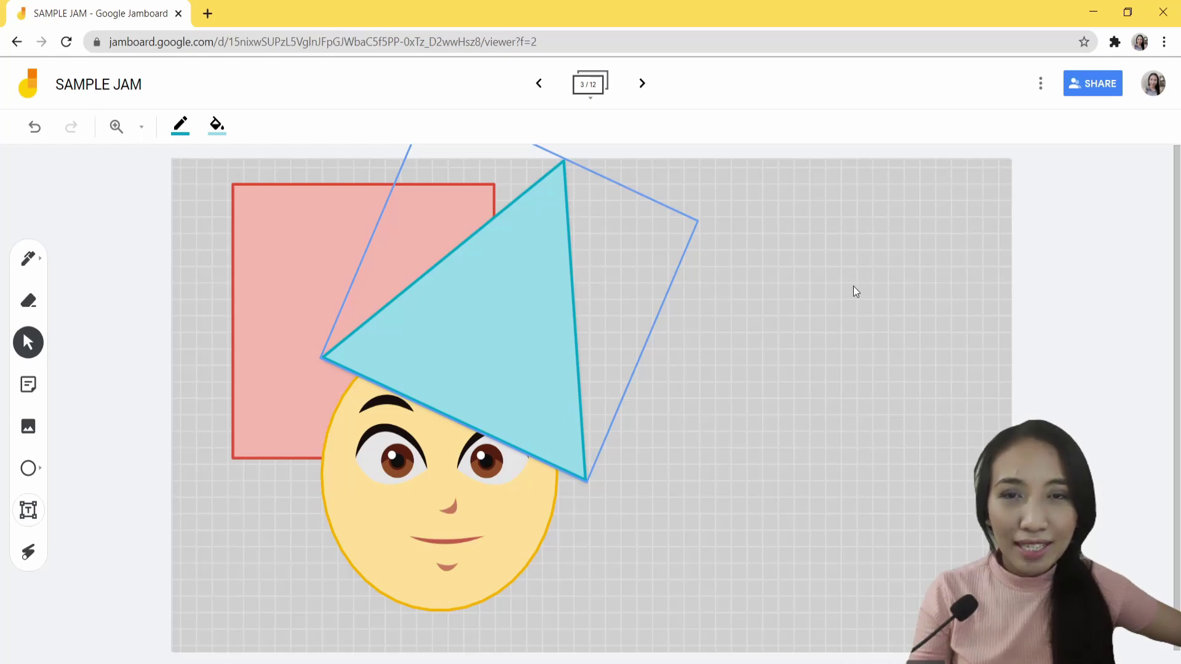
{"action": "left_click", "coordinate": [698, 224]}
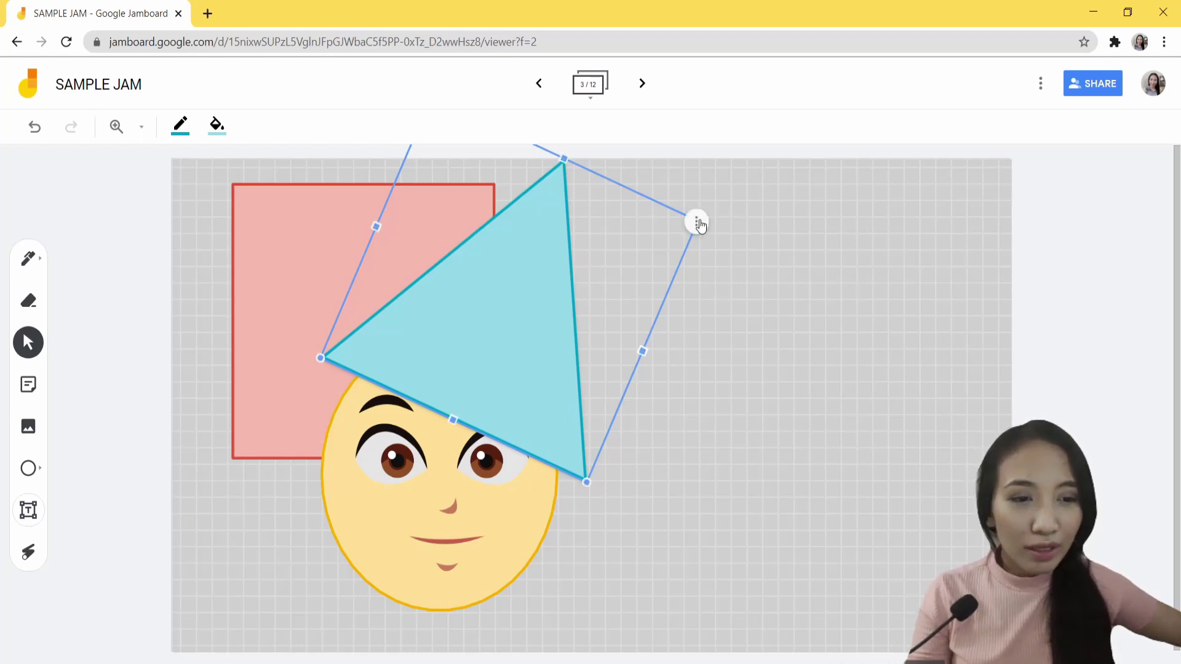
{"action": "left_click", "coordinate": [698, 224]}
{"action": "mouse_move", "coordinate": [757, 281]}
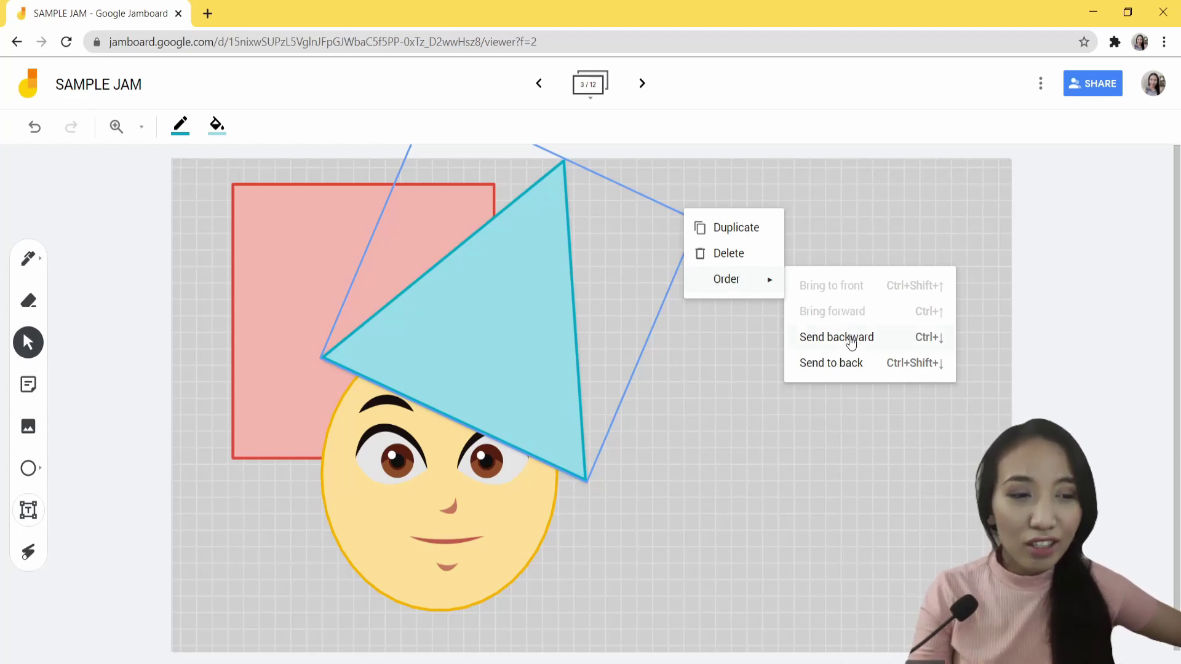
{"action": "left_click", "coordinate": [853, 339]}
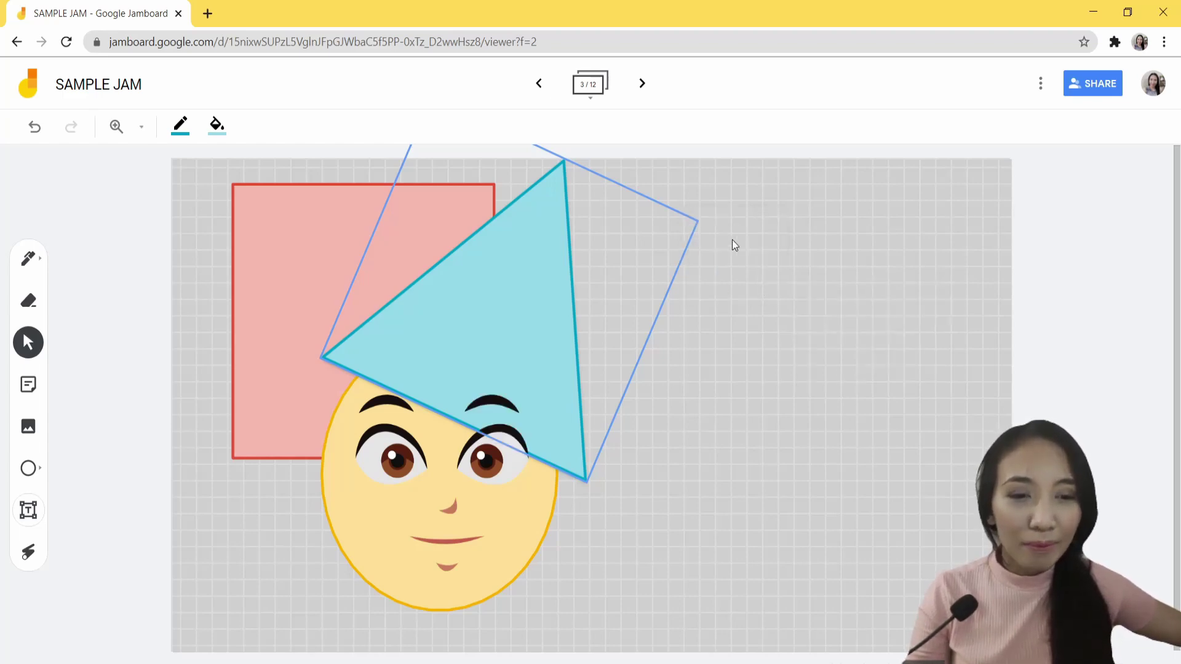
{"action": "left_click", "coordinate": [696, 222]}
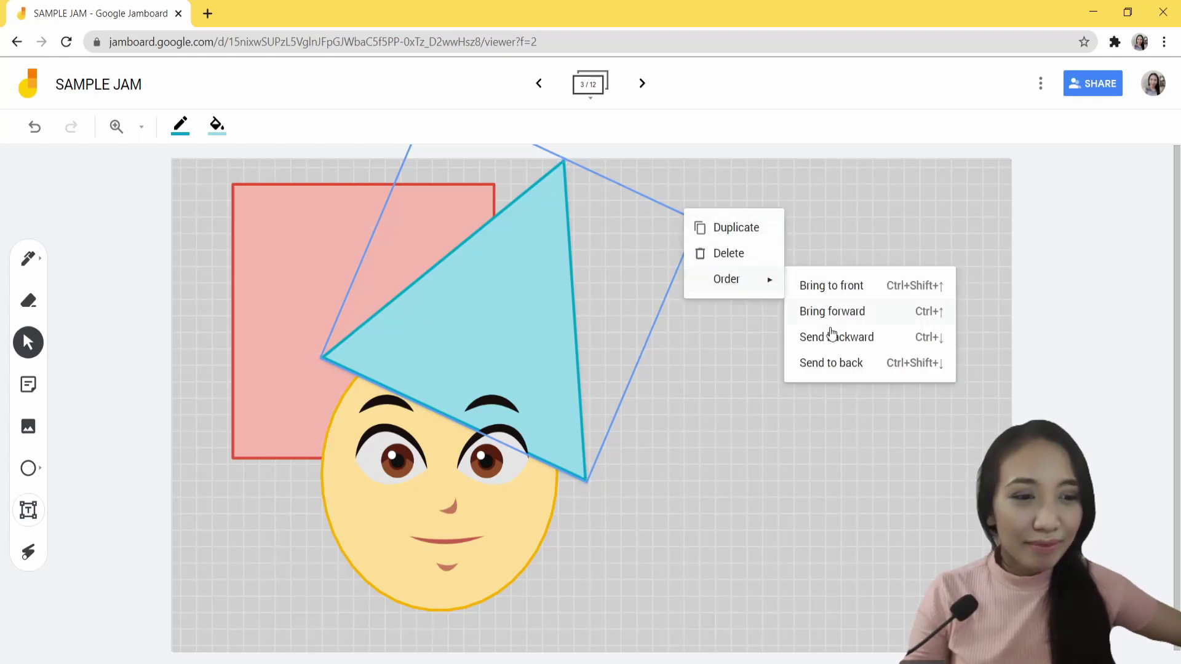
{"action": "left_click", "coordinate": [839, 340]}
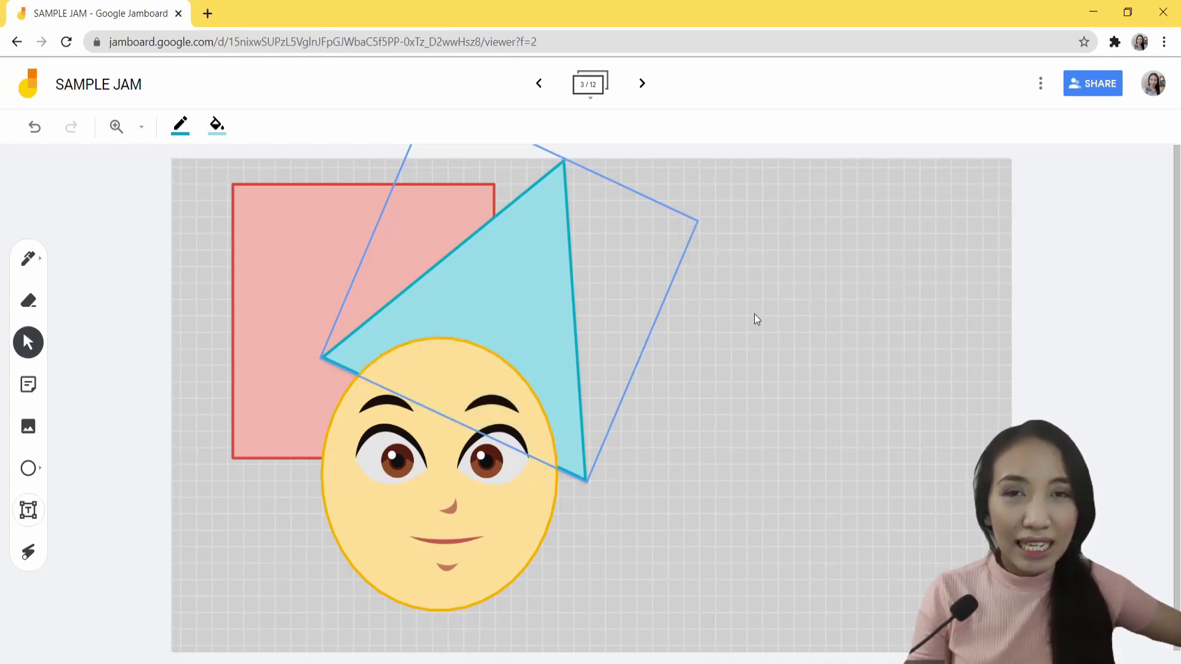
{"action": "left_click", "coordinate": [696, 223]}
{"action": "mouse_move", "coordinate": [753, 282]}
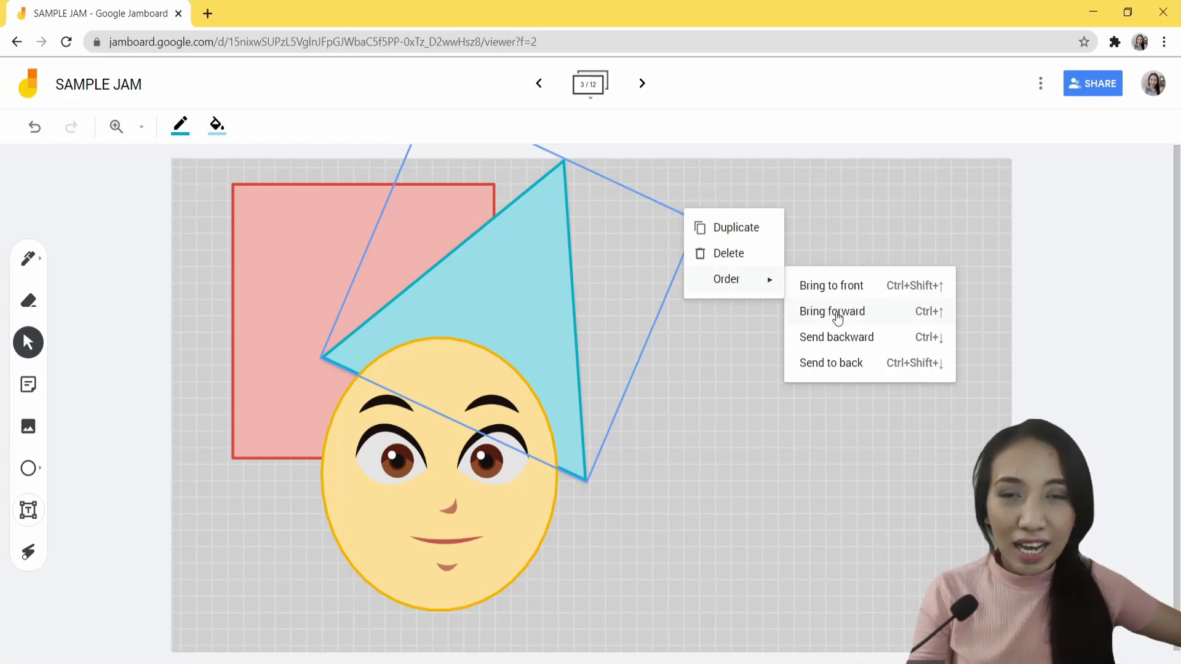
{"action": "left_click", "coordinate": [838, 316]}
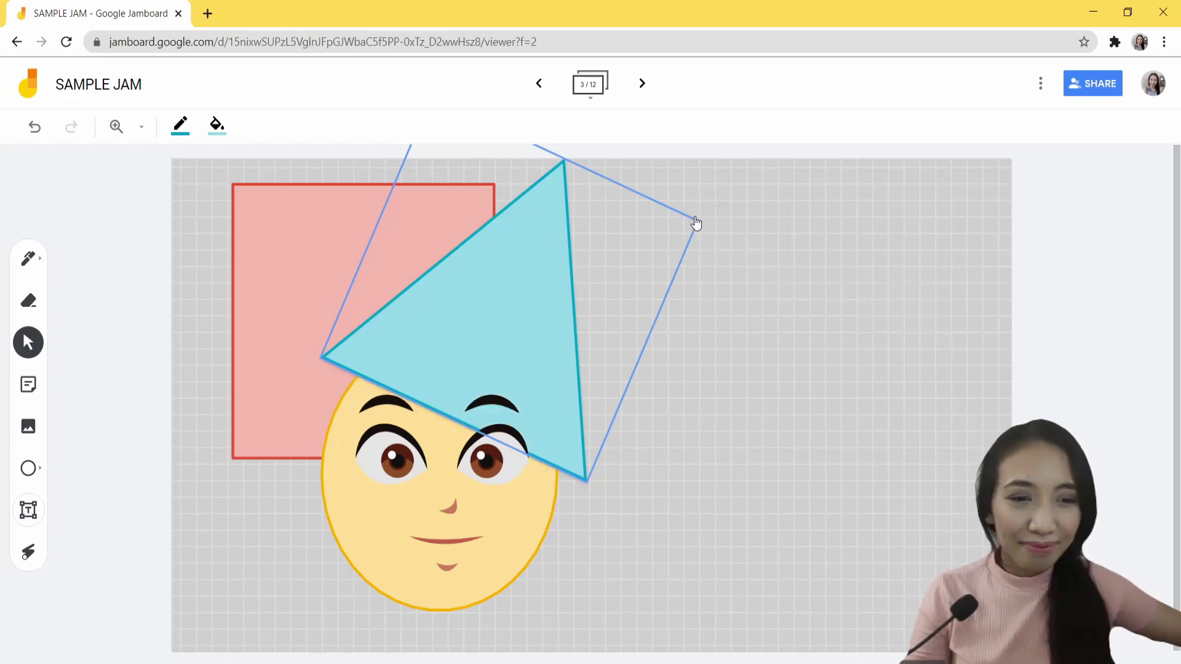